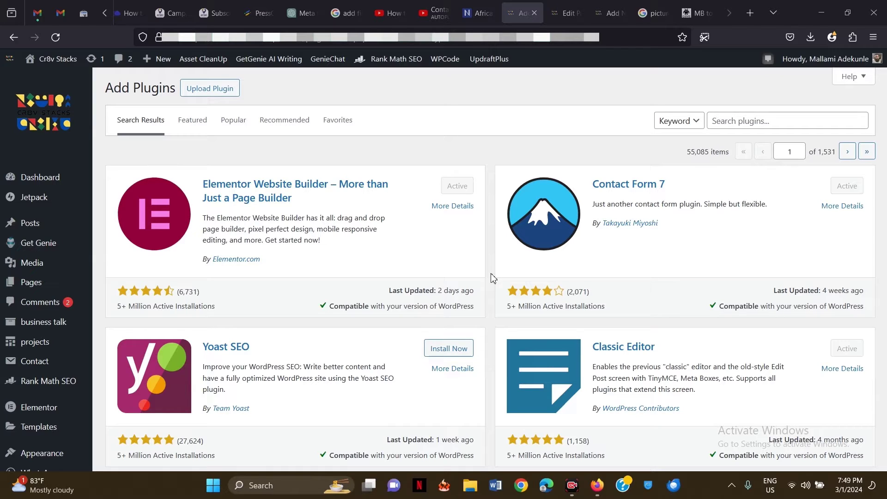
Search the plugin directory for "form" and install and activate the Forminator plugin
click(729, 121)
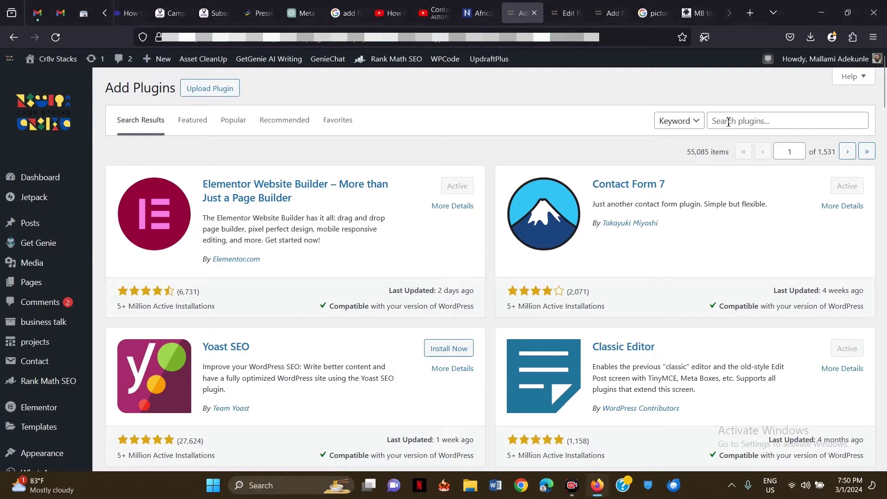
text(form)
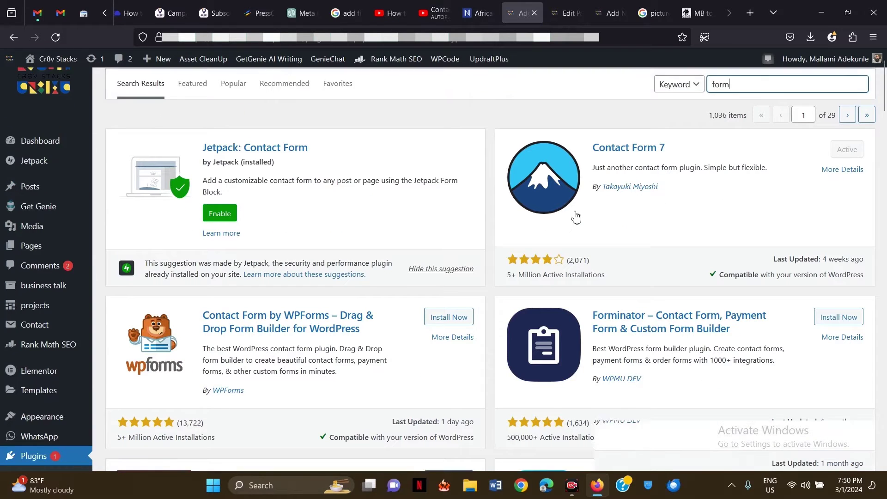
scroll(575, 217, down, 3)
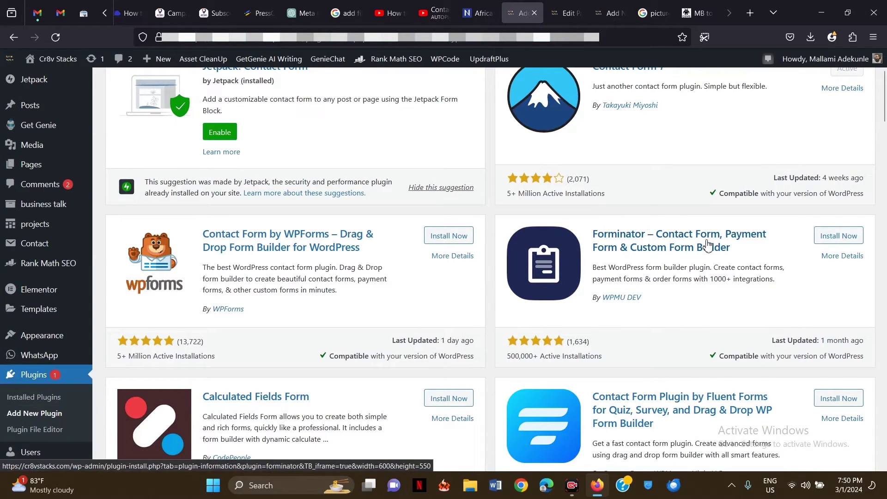
click(827, 240)
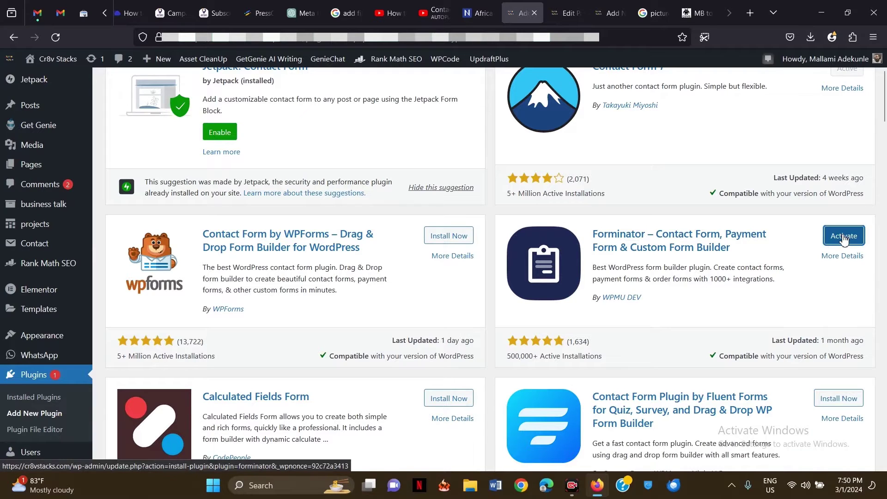
click(845, 238)
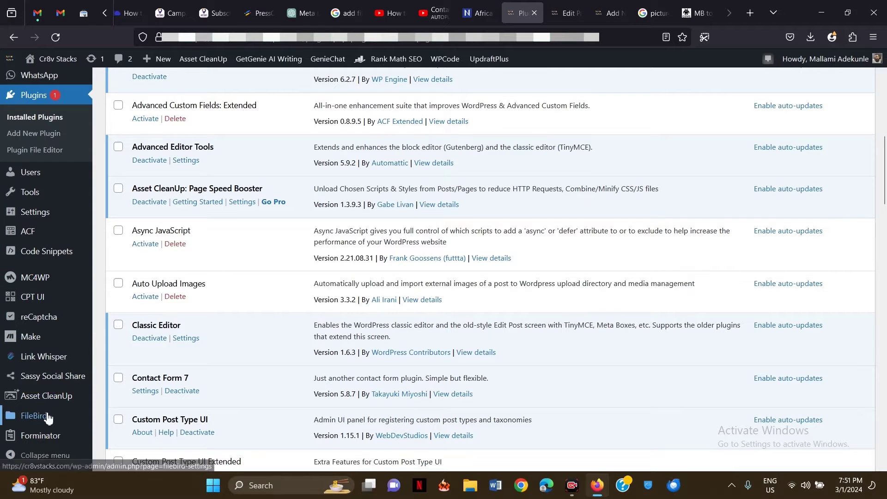
Create a new Forminator form from the Contact Us template and name it "File Upload Form"
mouse_move(50, 439)
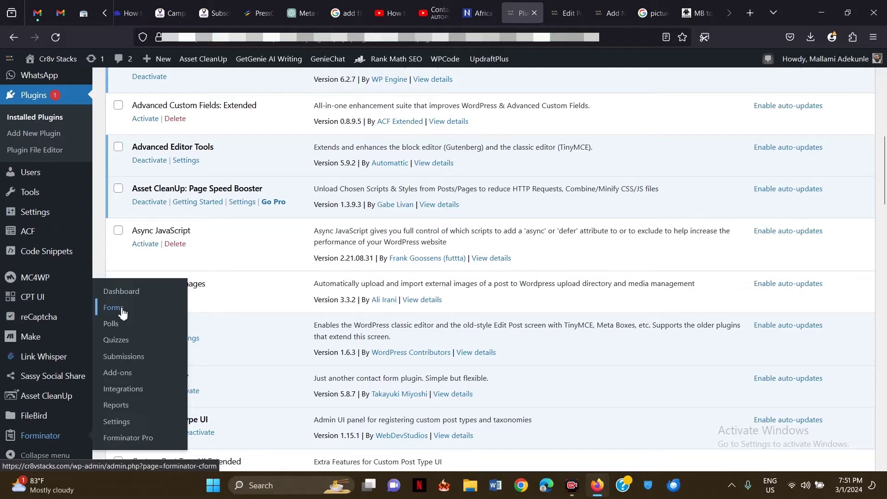
click(122, 313)
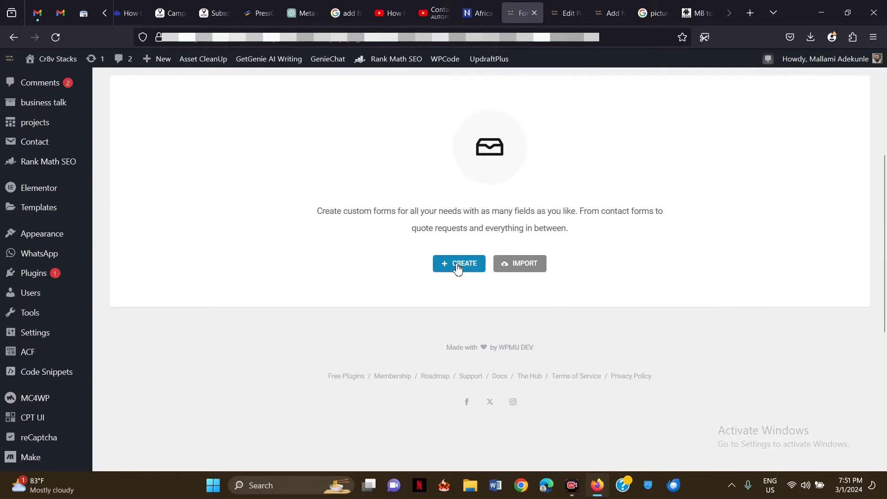
click(458, 268)
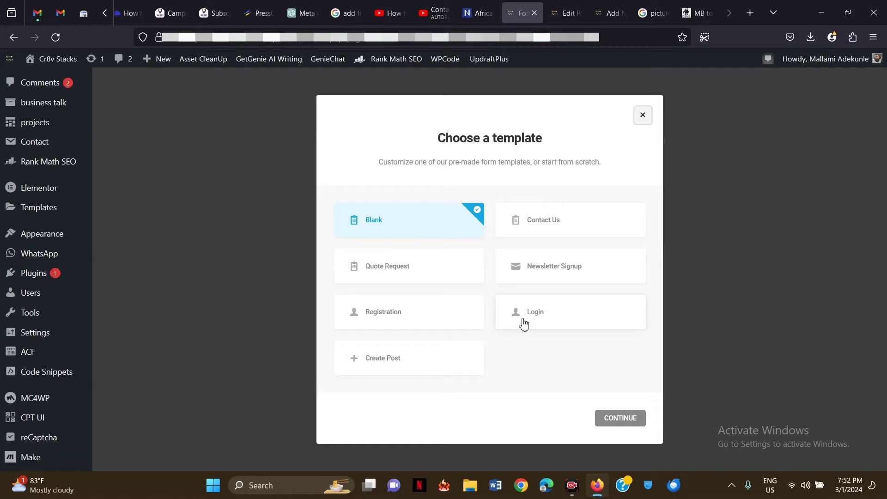
click(563, 226)
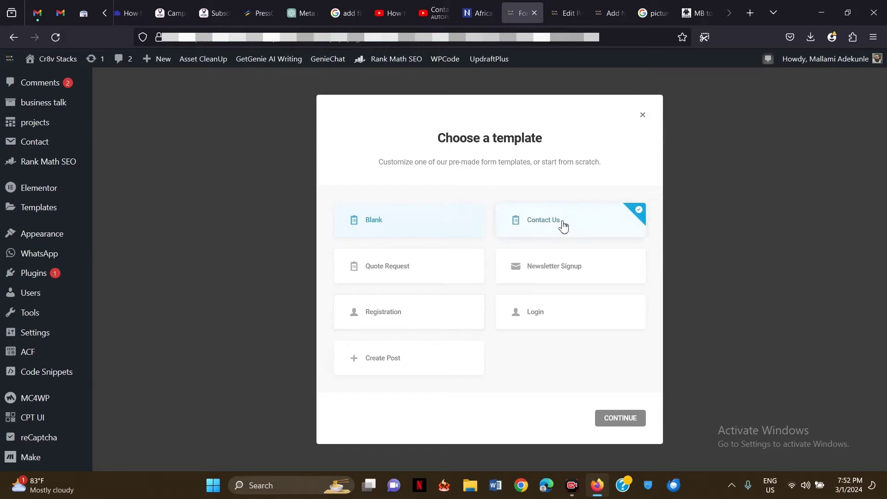
click(620, 422)
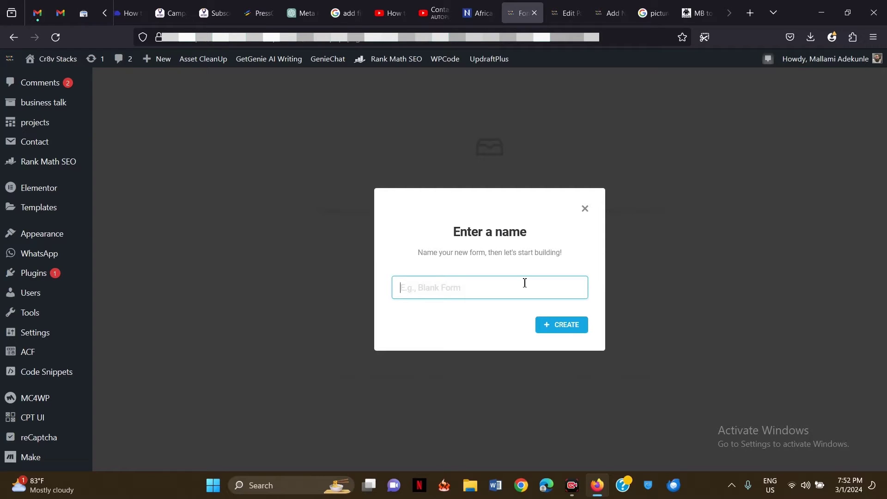
text(File Upload Form)
click(564, 325)
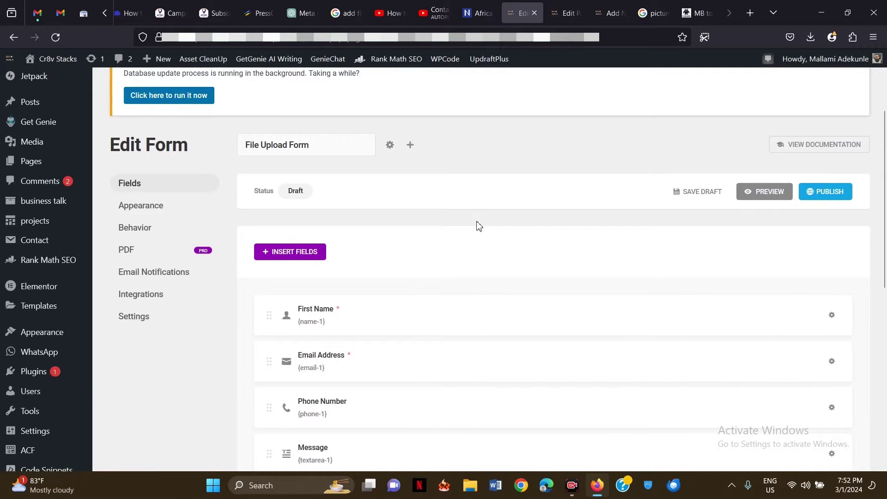
Insert a File Upload field below the Message field of the form
scroll(479, 226, down, 2)
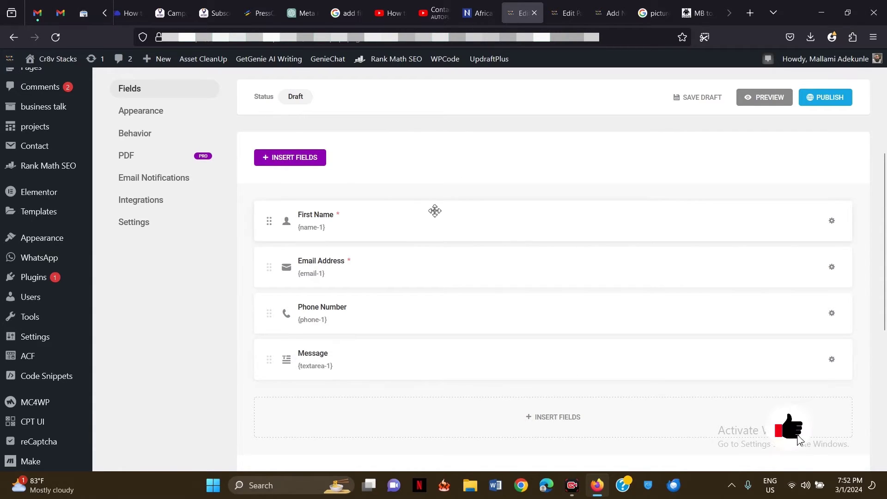
scroll(382, 187, up, 2)
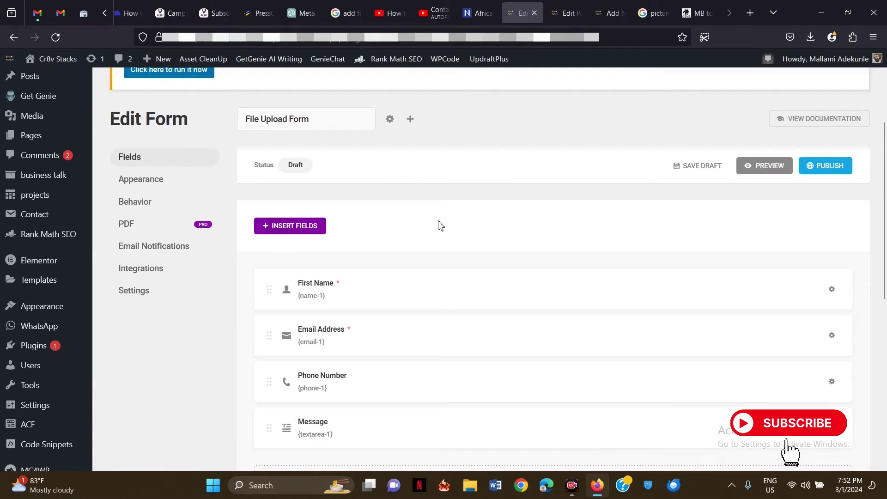
scroll(439, 224, down, 5)
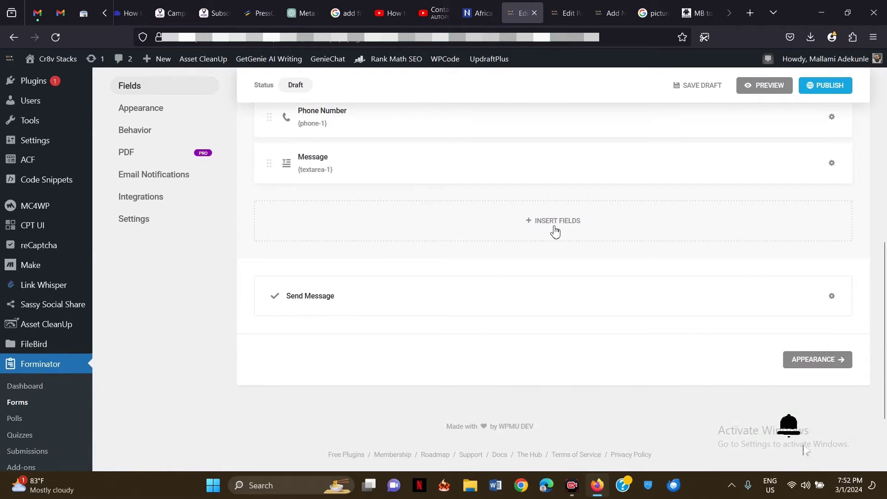
scroll(555, 231, up, 3)
scroll(389, 162, up, 1)
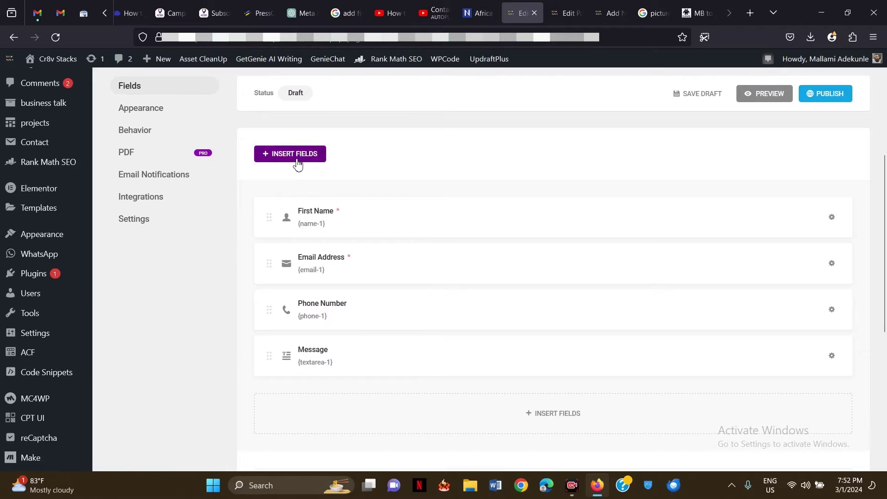
scroll(412, 405, down, 1)
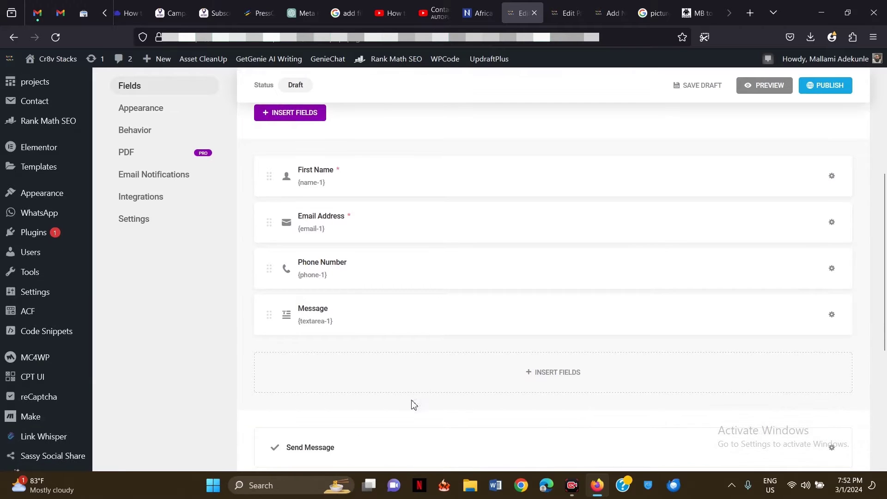
click(461, 382)
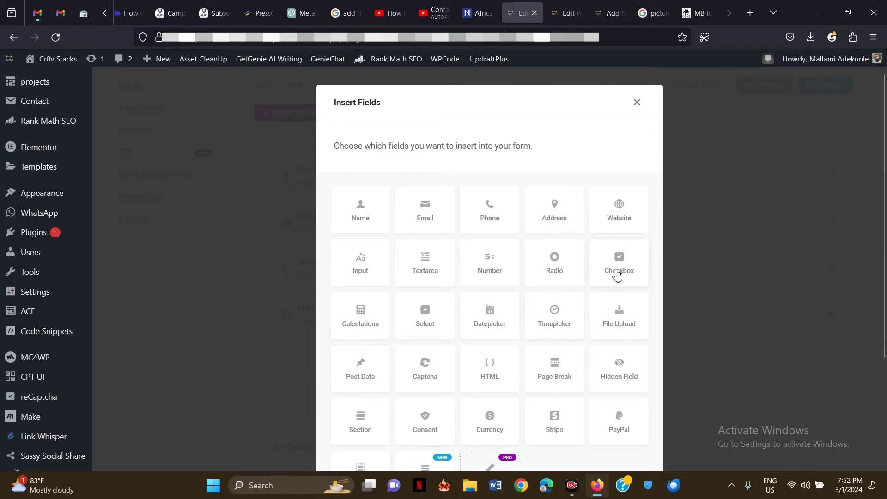
click(620, 331)
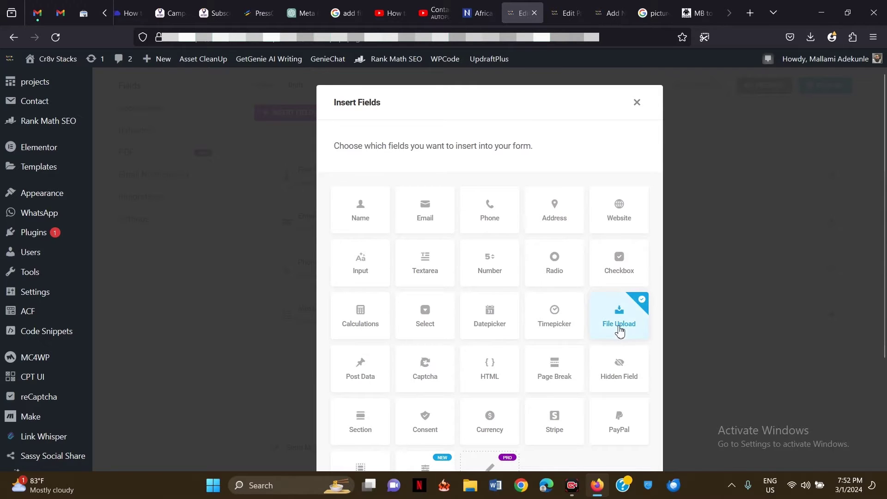
scroll(620, 331, down, 3)
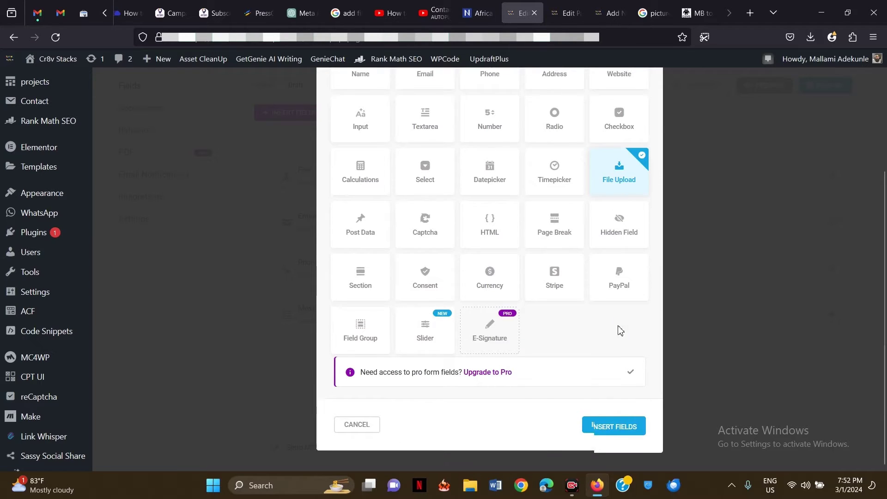
click(627, 434)
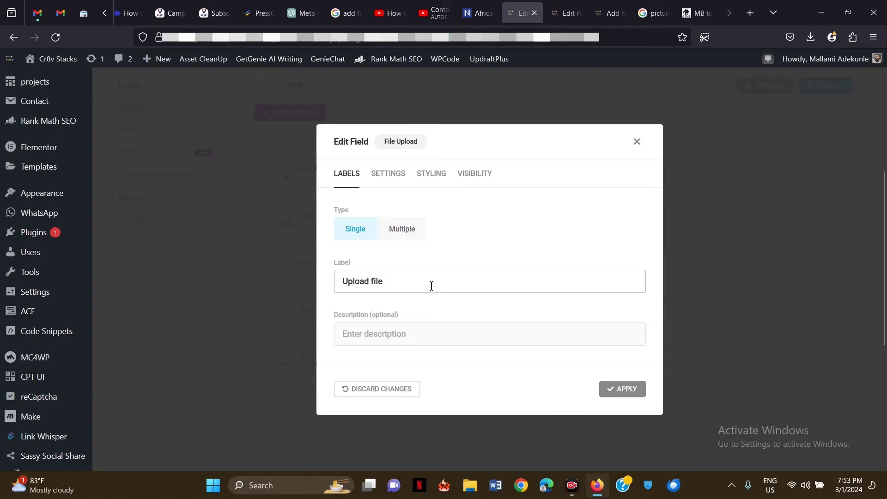
Try the Multiple upload type, return it to Single, and set the field's label to "Upload your file"
click(407, 236)
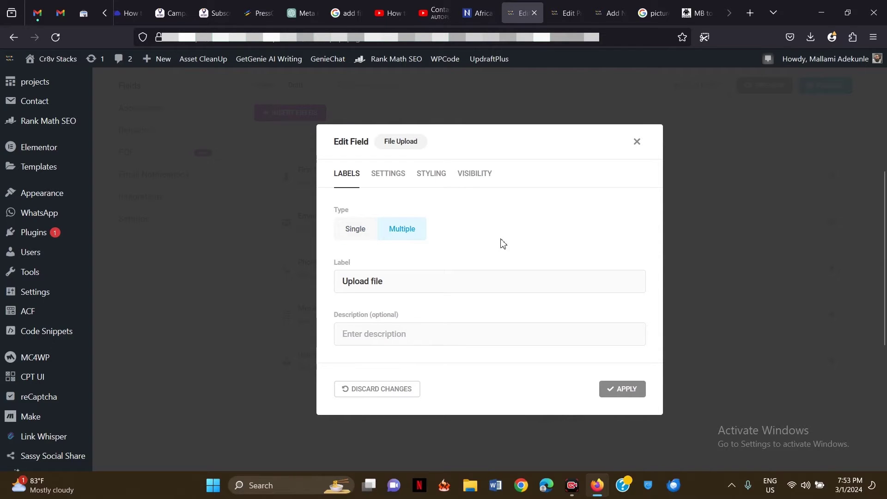
click(355, 234)
scroll(394, 273, down, 1)
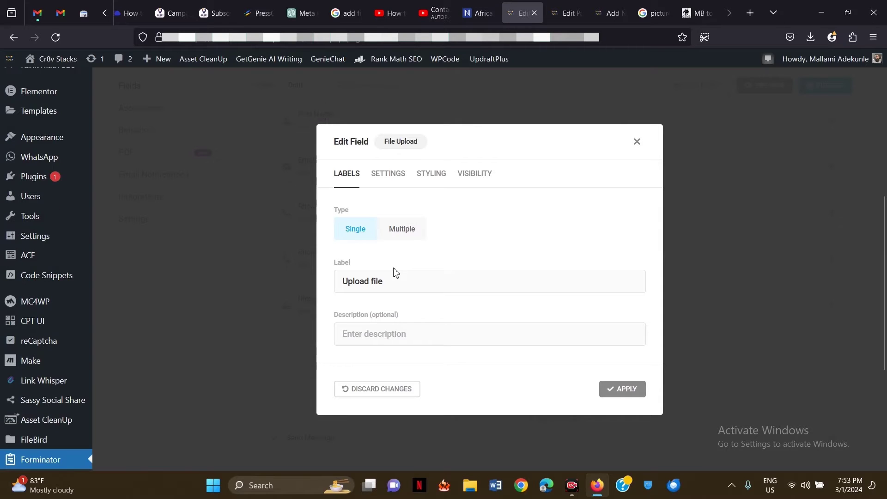
click(370, 283)
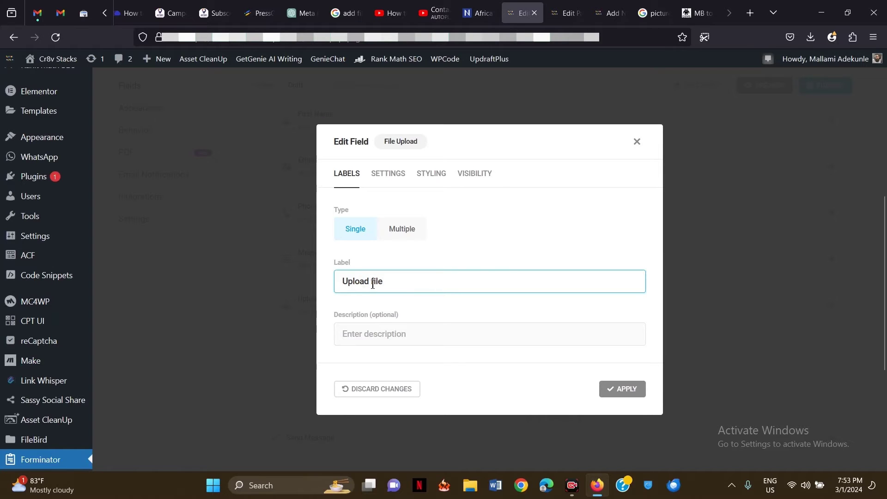
text(your)
scroll(403, 321, down, 2)
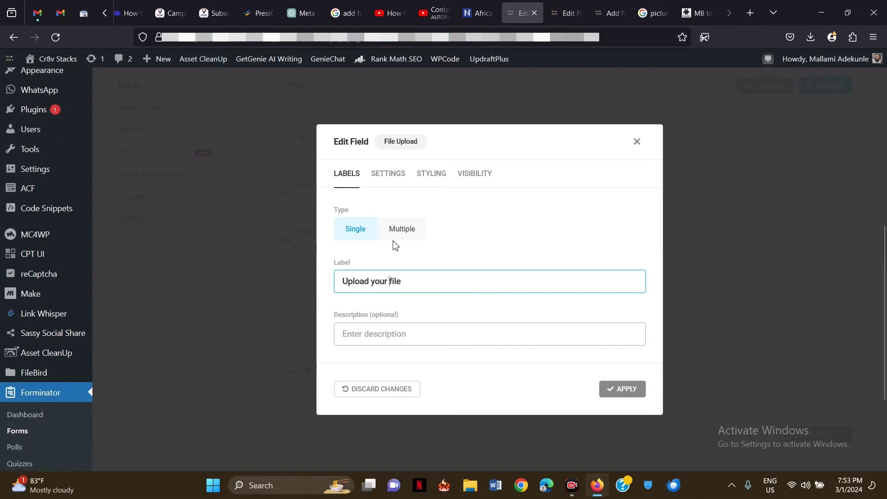
Open the File Upload field's settings and review the requirement, allowed filetypes and filesize options
click(389, 180)
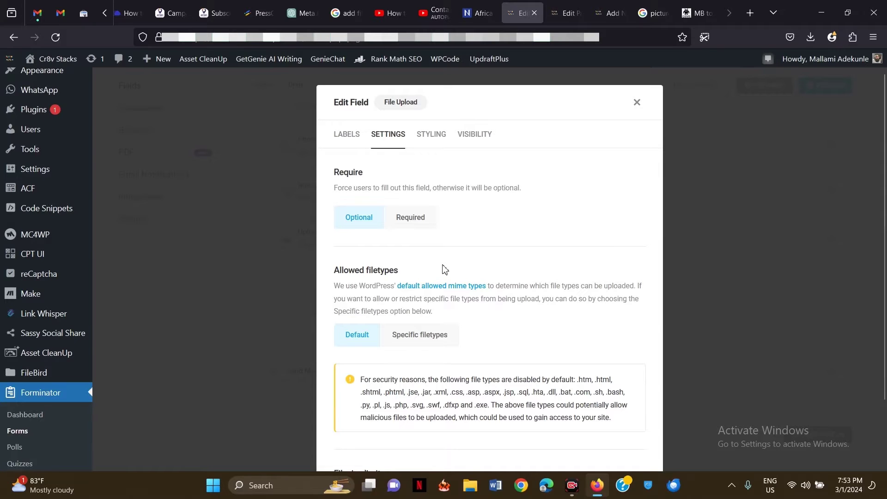
scroll(445, 270, down, 2)
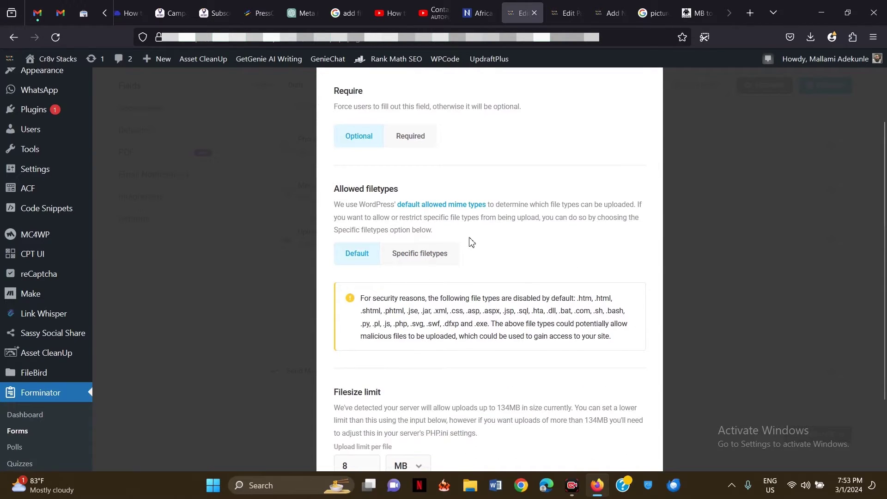
scroll(472, 242, up, 2)
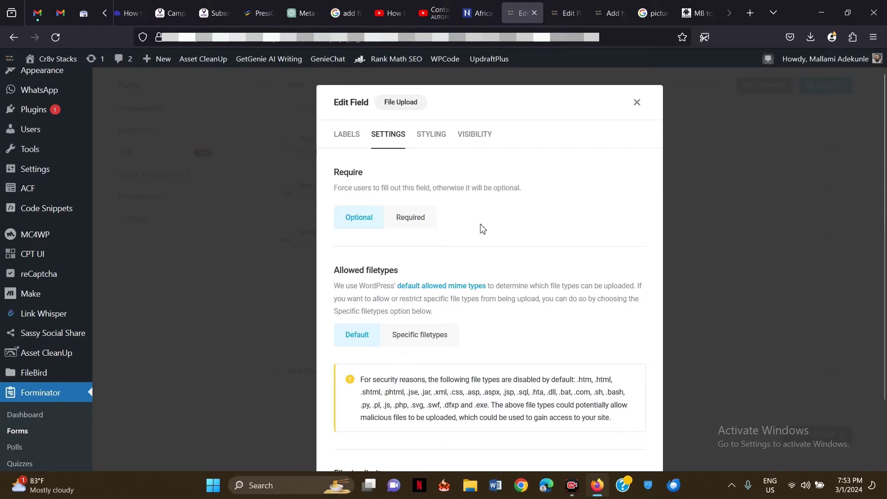
Try making the upload field required with the error message "sorry. Please upload file", and return it to Optional
click(424, 221)
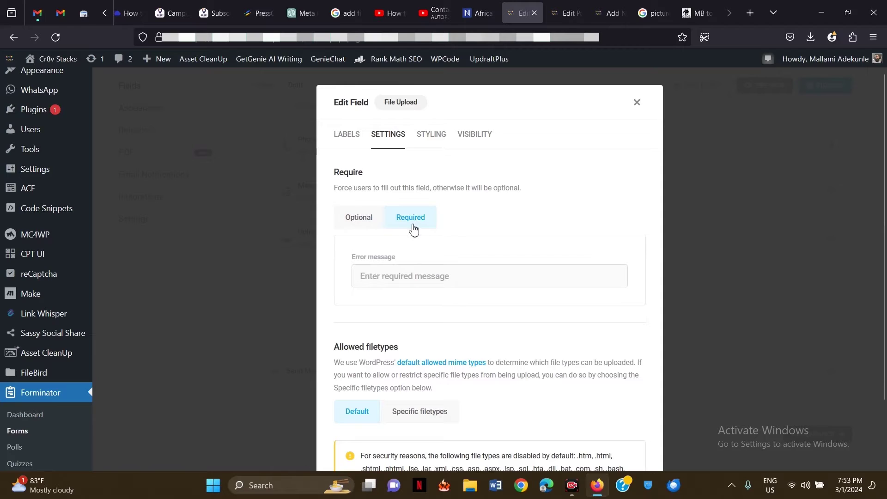
click(403, 281)
click(404, 281)
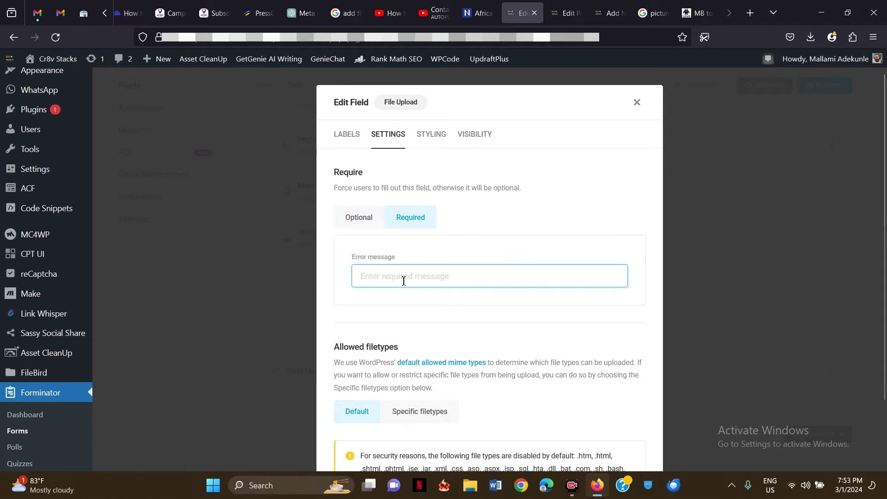
click(403, 277)
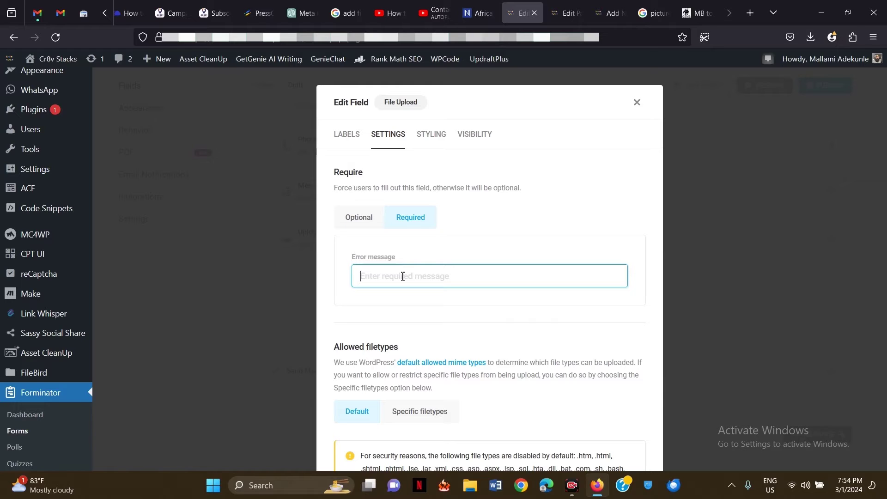
text(sorry. Please upload file)
click(365, 224)
Switch the field's allowed filetypes to Specific filetypes and review the image, document, audio and video extensions
scroll(394, 252, down, 2)
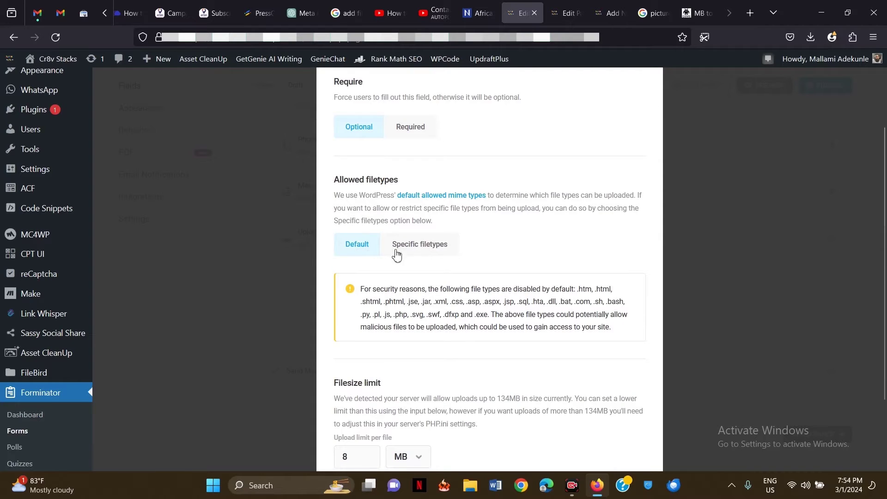
scroll(389, 254, down, 2)
scroll(388, 254, up, 1)
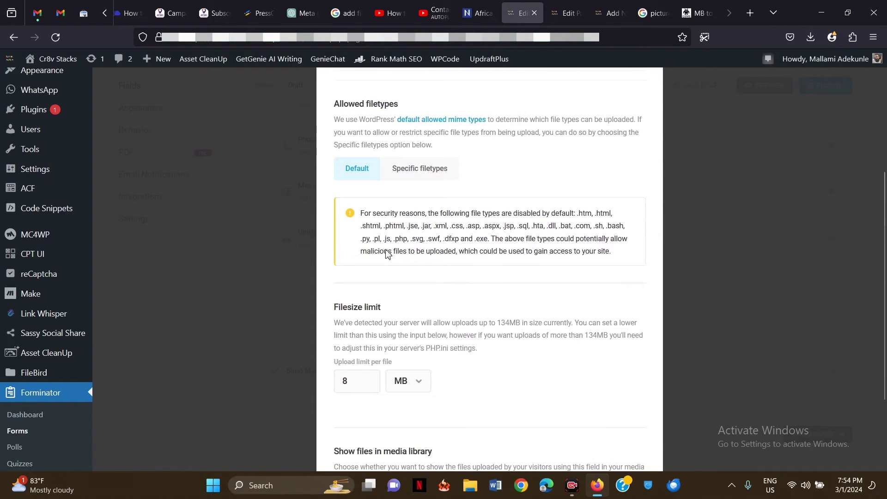
click(427, 174)
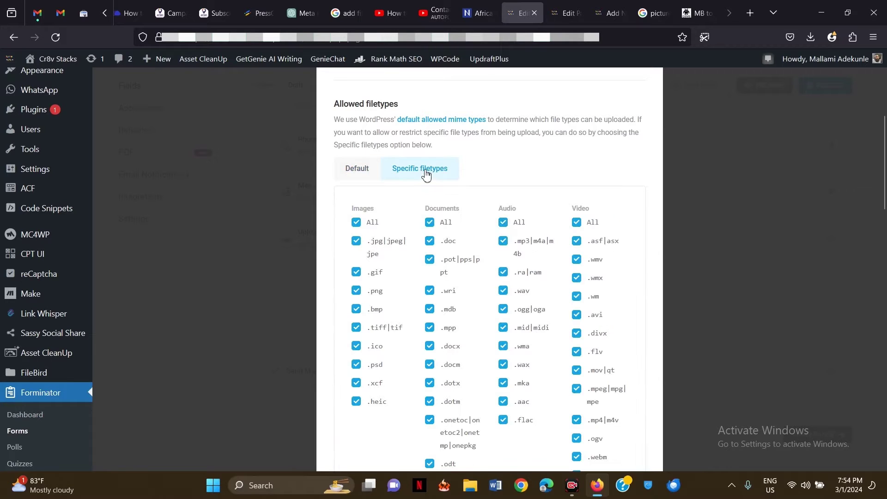
scroll(378, 172, down, 1)
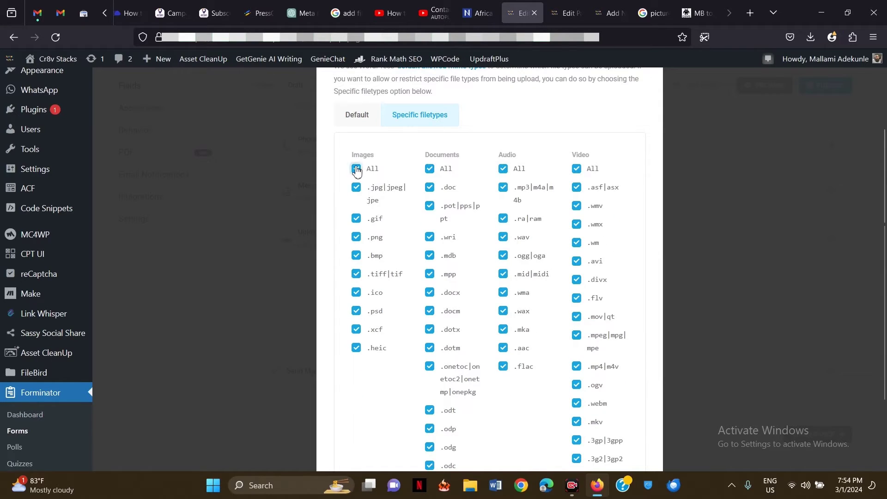
scroll(378, 252, down, 2)
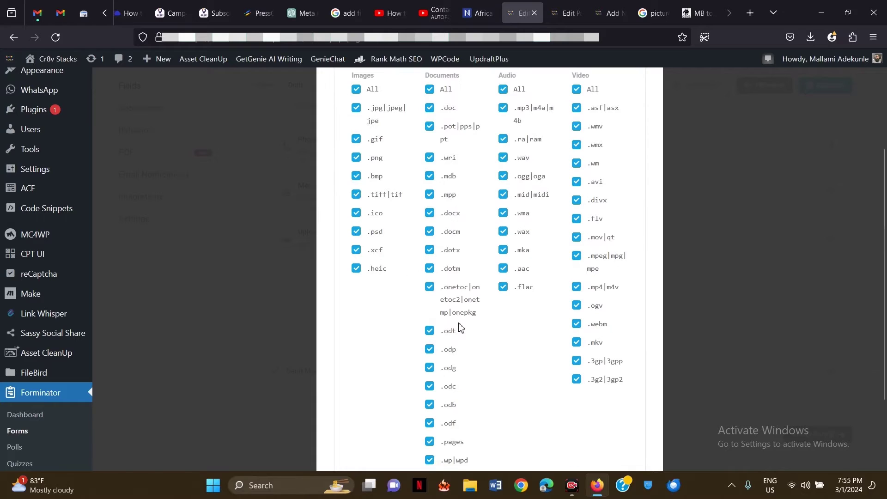
Disallow all image, audio and video filetypes for the upload field
scroll(458, 330, up, 2)
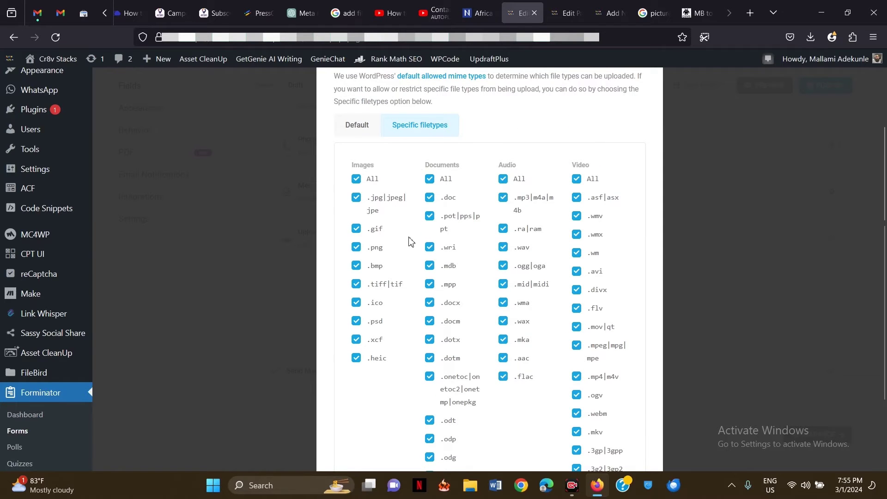
scroll(410, 239, up, 1)
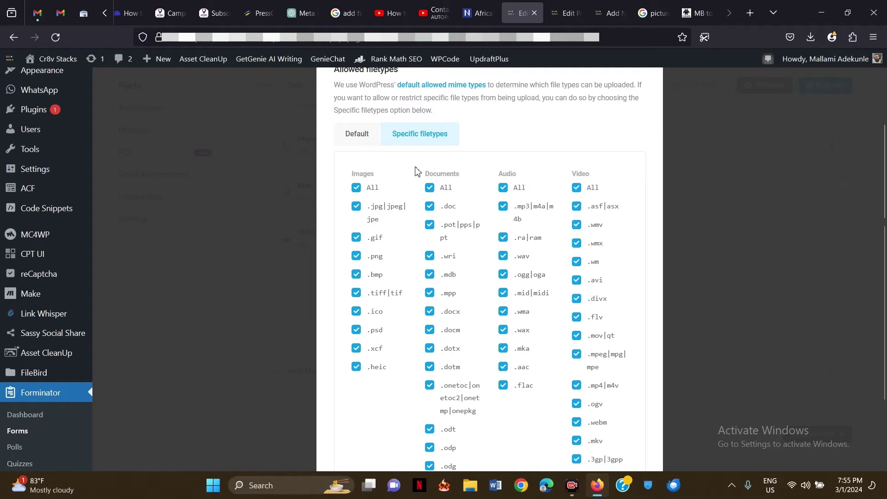
click(356, 188)
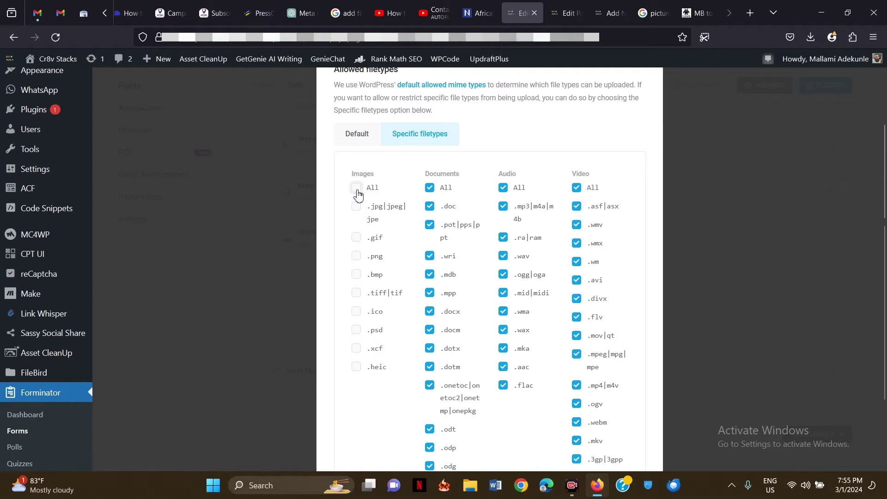
click(505, 188)
click(578, 188)
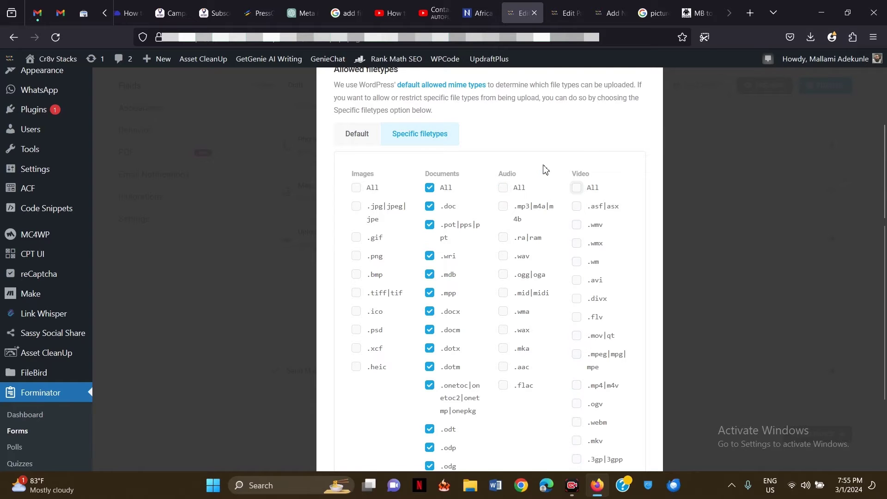
Disallow all archive, text, spreadsheet and interactive filetypes for the upload field
scroll(545, 170, down, 4)
scroll(546, 169, down, 3)
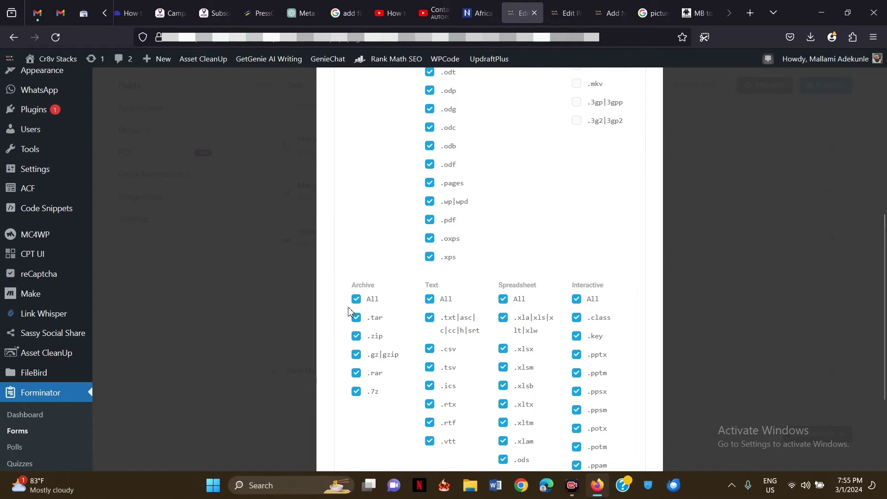
click(357, 301)
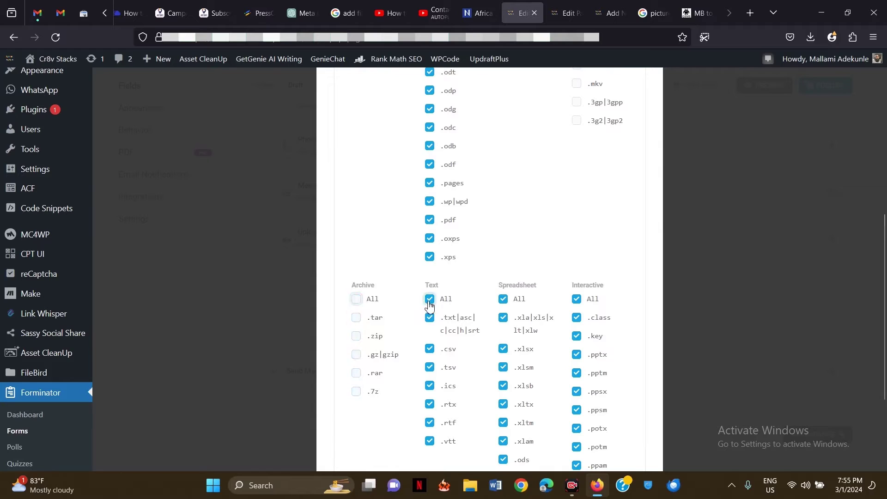
click(429, 301)
click(503, 300)
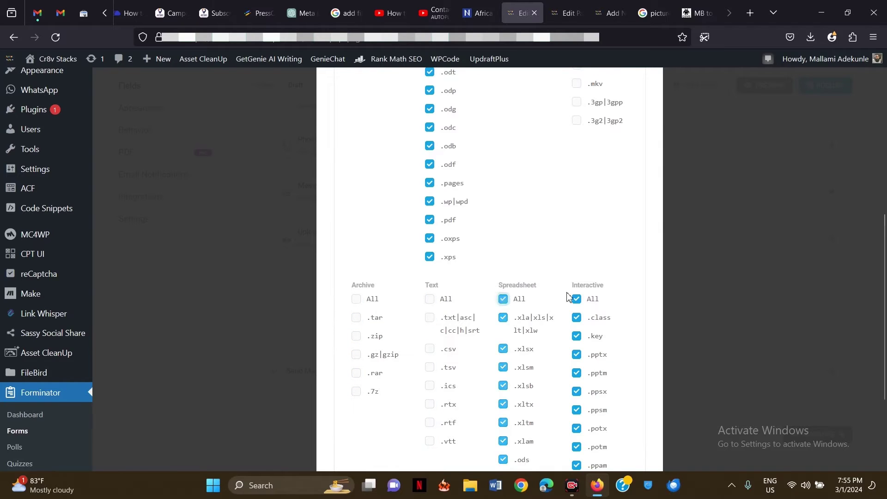
click(578, 300)
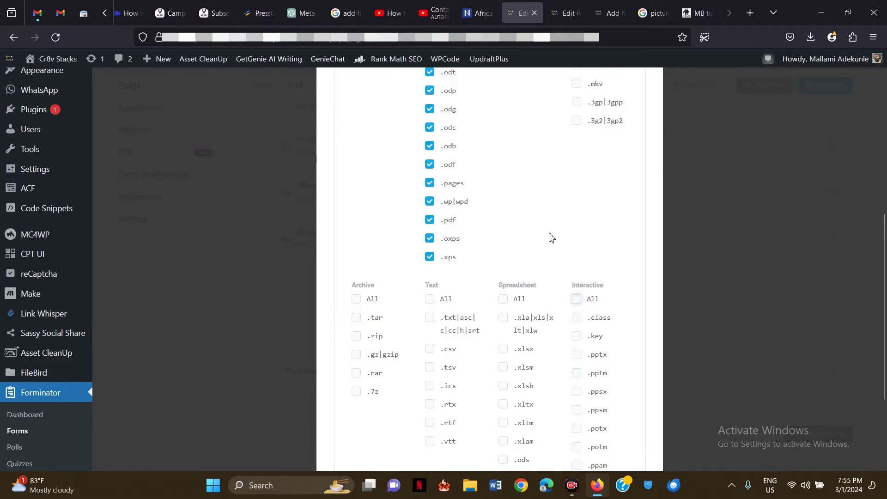
Check the allowed document extensions, the deselected filetype groups and the additional filetypes option
scroll(552, 237, down, 8)
scroll(550, 237, up, 10)
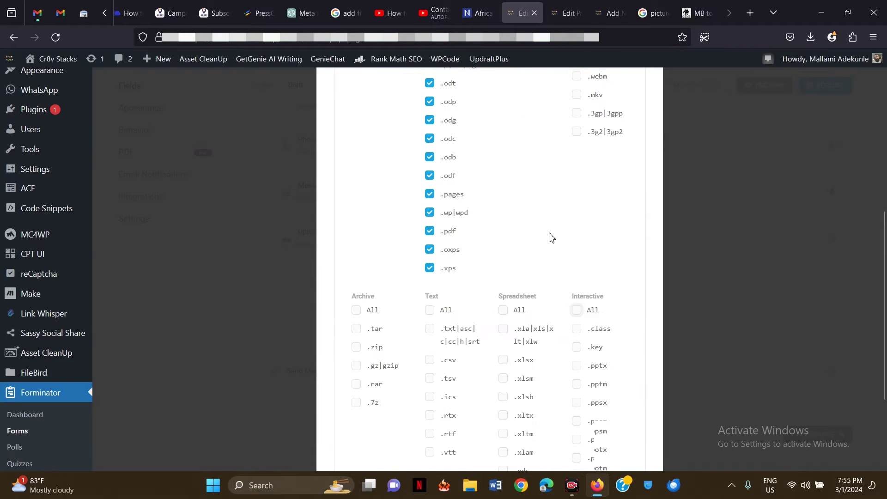
scroll(483, 208, up, 4)
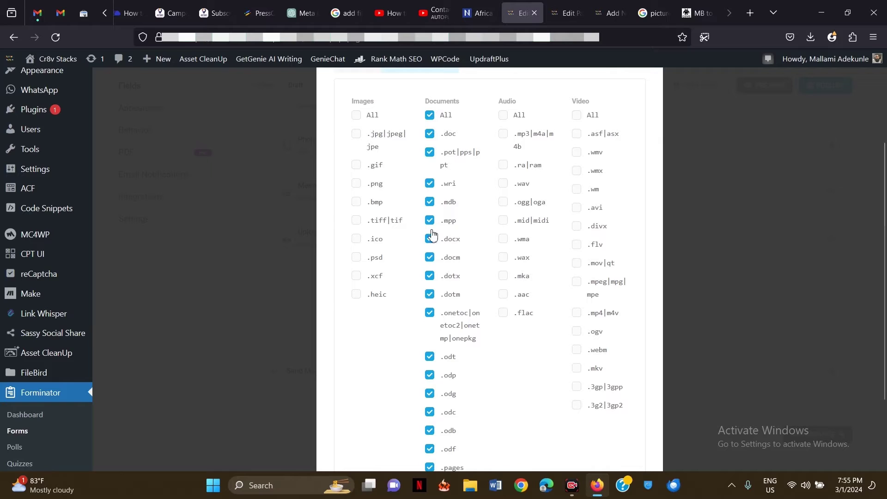
scroll(443, 300, down, 4)
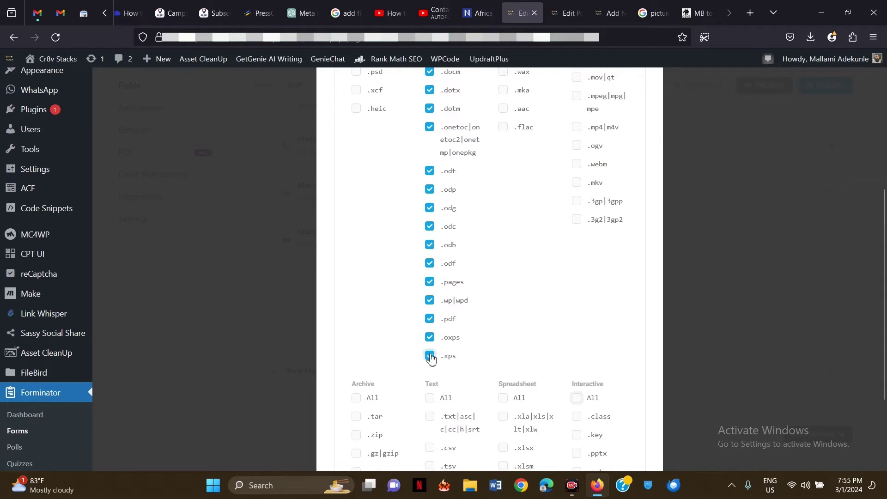
scroll(468, 347, down, 2)
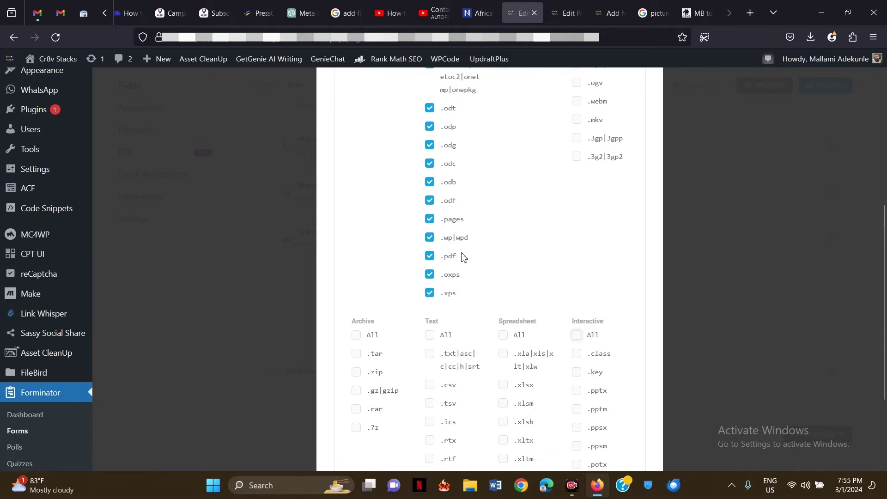
scroll(463, 257, down, 8)
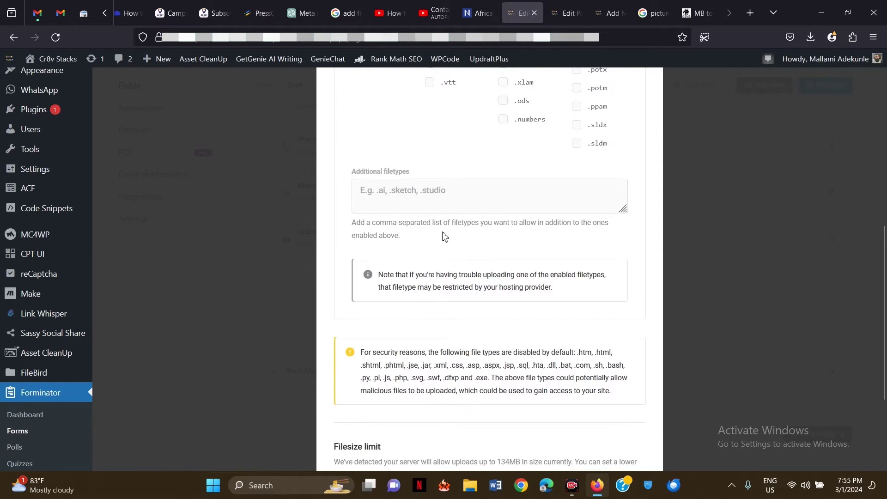
Review the unit options for the upload limit per file, keeping MB
scroll(444, 237, down, 5)
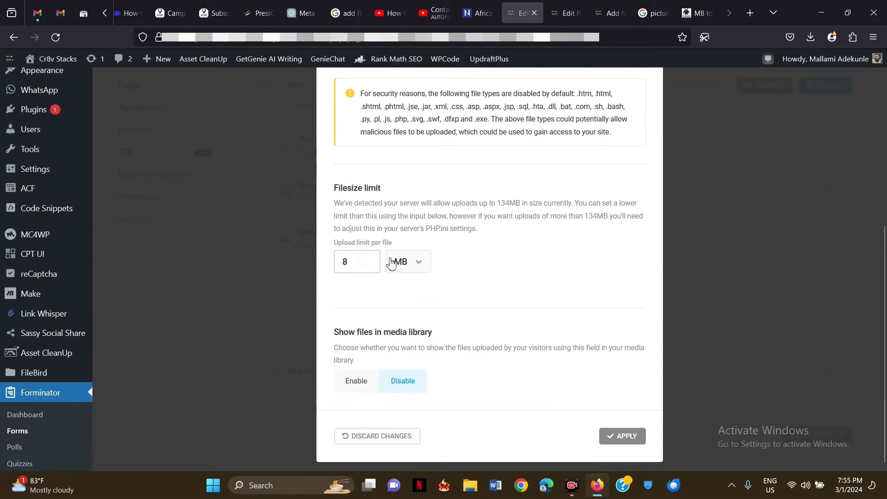
click(419, 265)
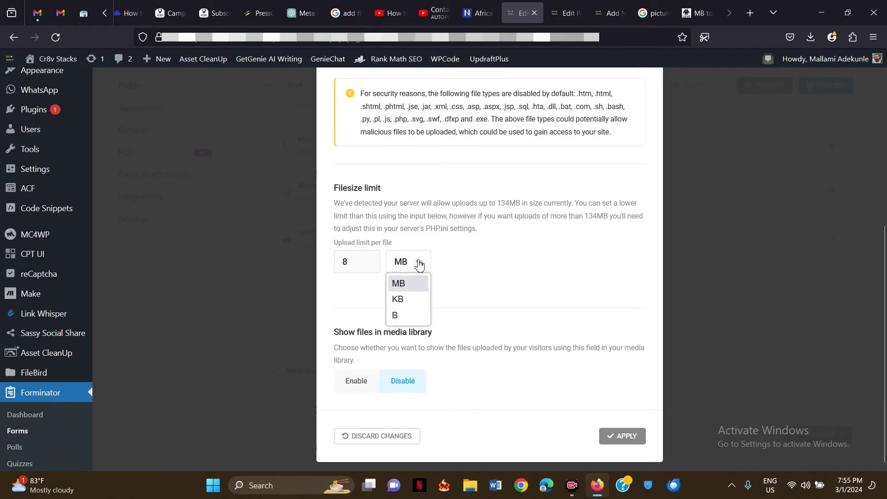
click(500, 279)
click(423, 263)
click(498, 259)
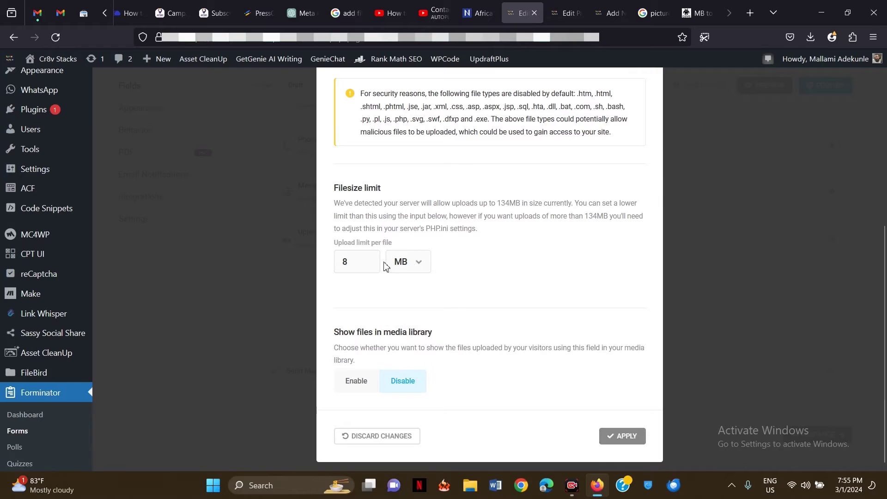
Set the upload limit per file to 10 MB
double_click(369, 265)
text(10)
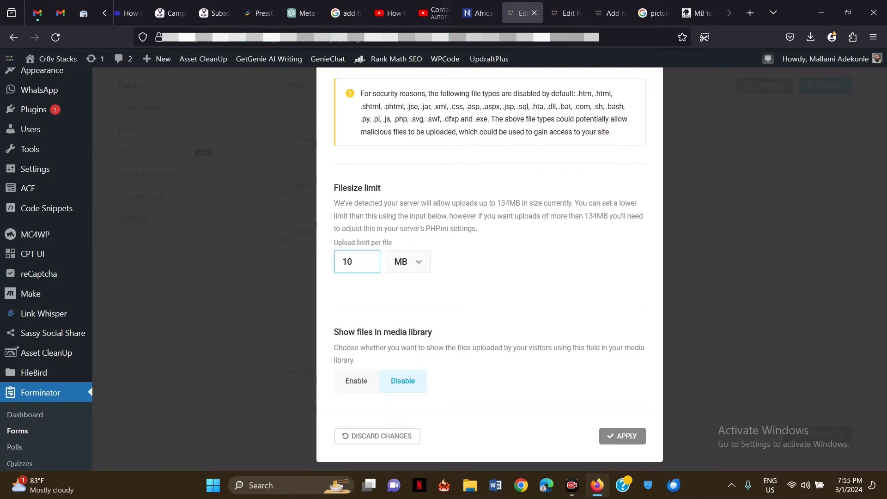
click(503, 273)
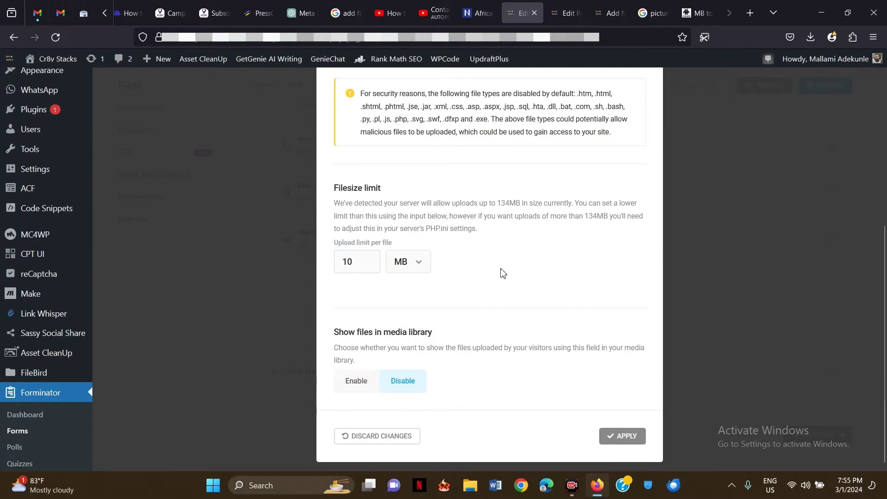
Change the upload limit per file to 100 MB
double_click(373, 258)
text(100)
click(499, 256)
Try enabling the display of uploaded files in the media library, and return the option to Disable
scroll(455, 338, down, 1)
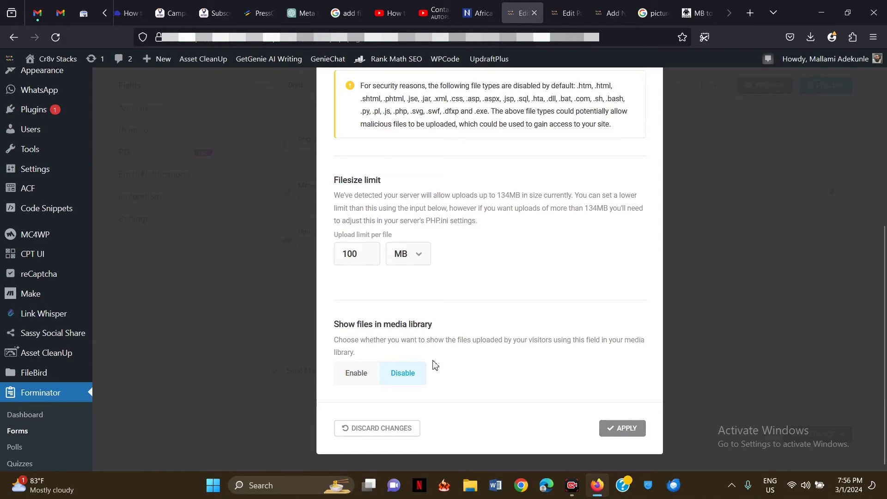
click(363, 383)
scroll(419, 383, down, 3)
click(419, 381)
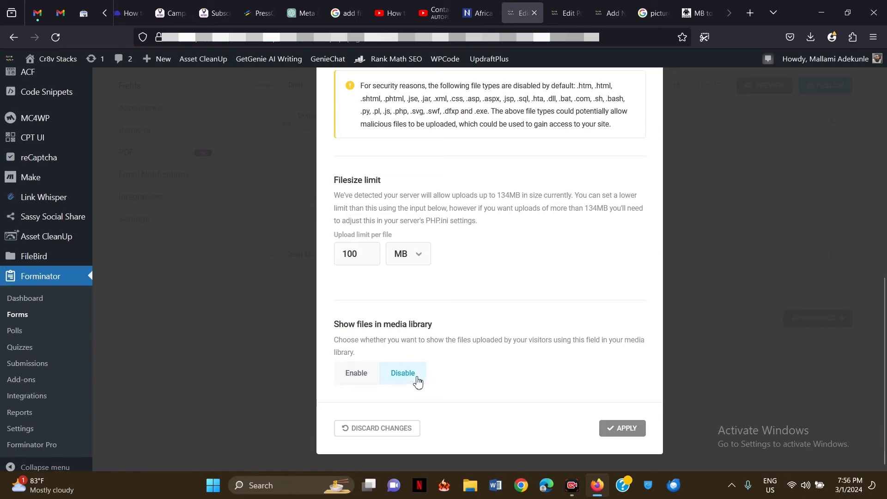
Add the additional CSS class "file-upload" to the File Upload field's styling
scroll(545, 250, up, 15)
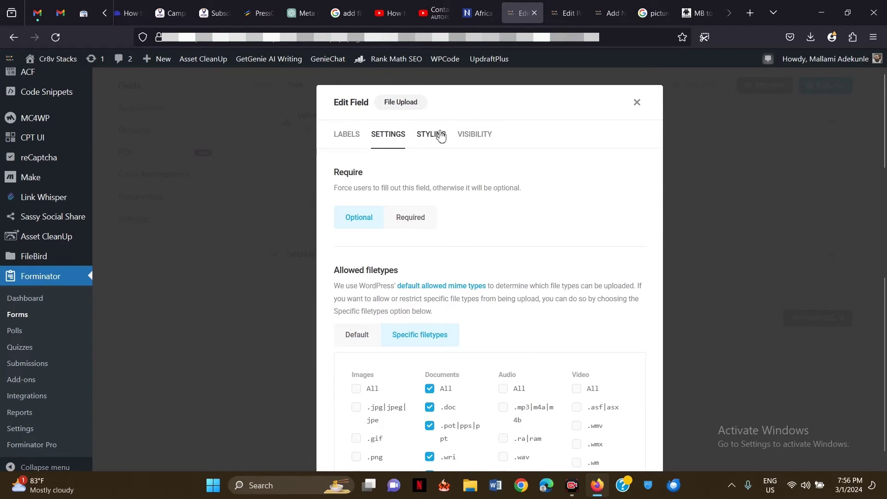
click(439, 135)
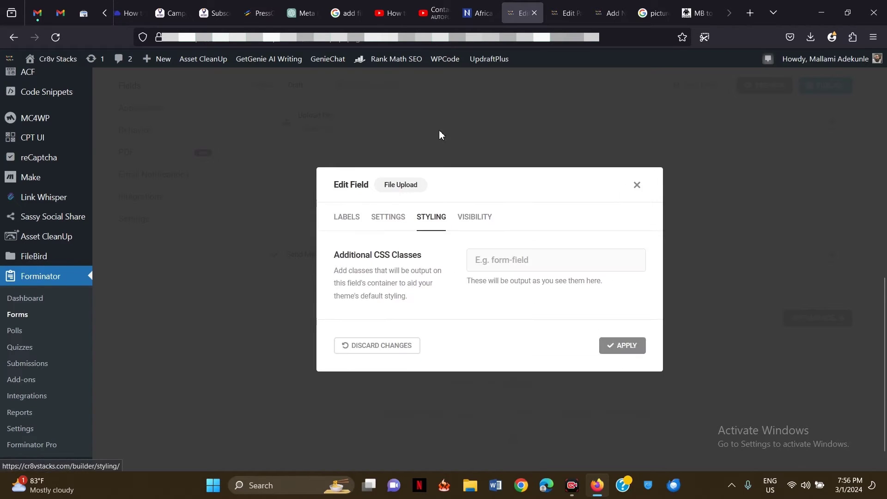
click(497, 262)
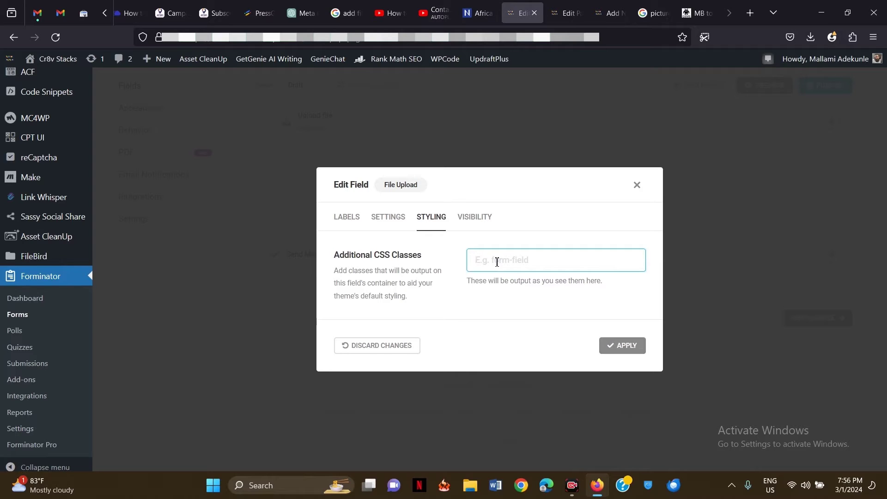
text(file-upload)
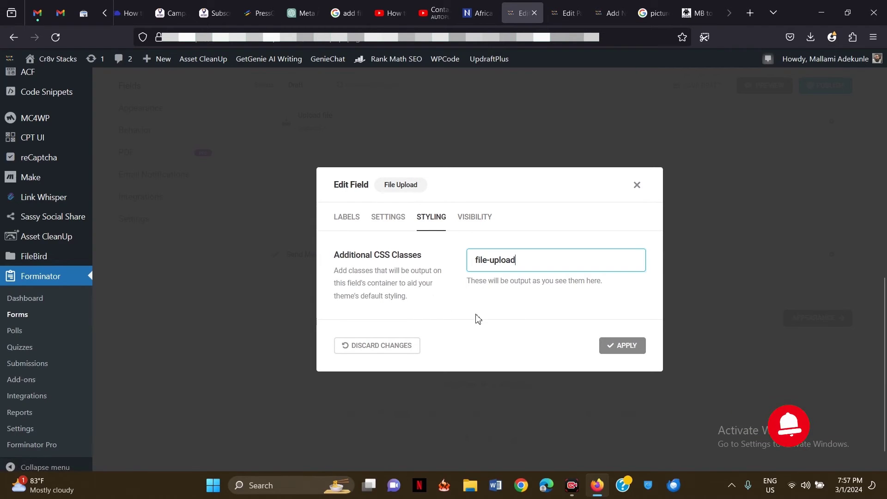
Review the File Upload field's visibility rules and labels, and apply the field's changes
click(474, 221)
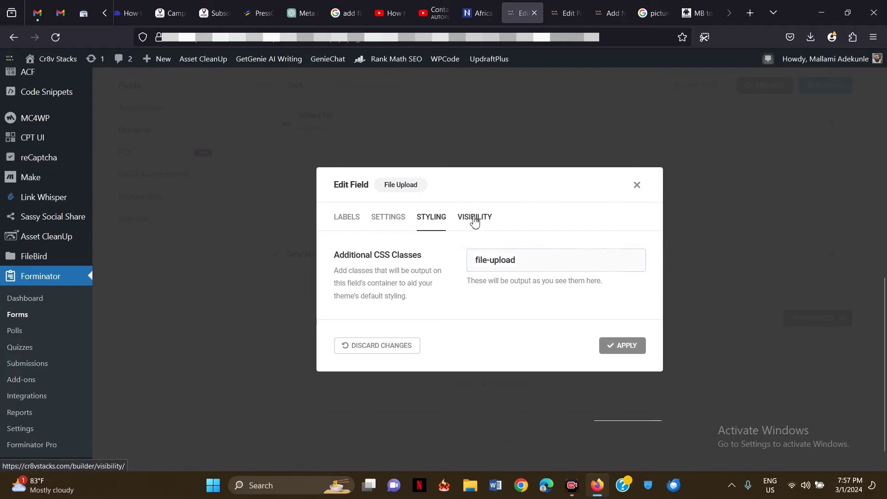
scroll(373, 268, down, 1)
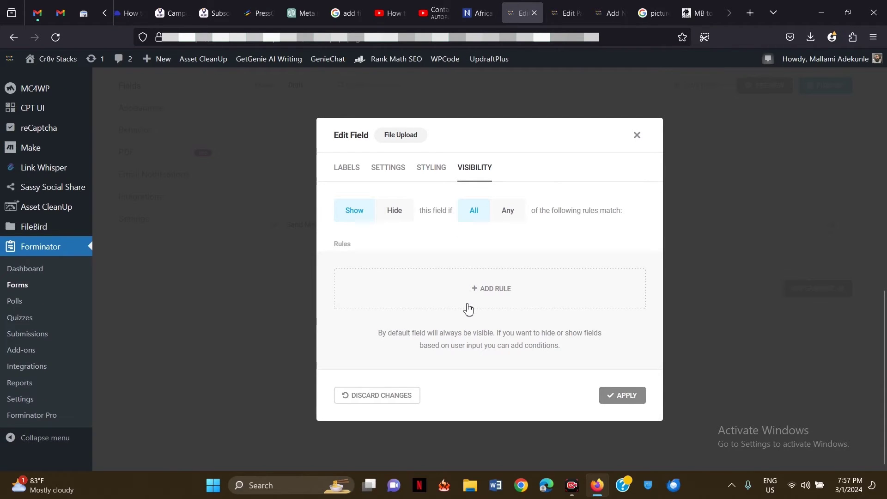
scroll(468, 309, up, 5)
click(350, 167)
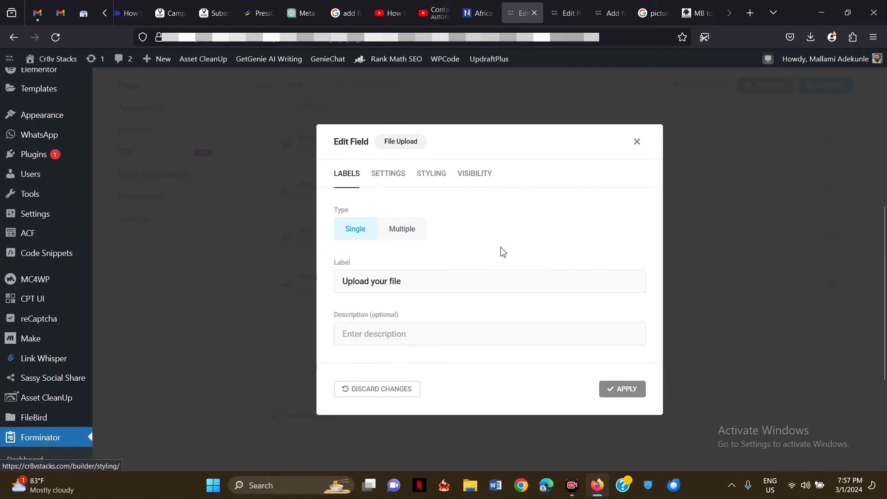
scroll(527, 360, down, 5)
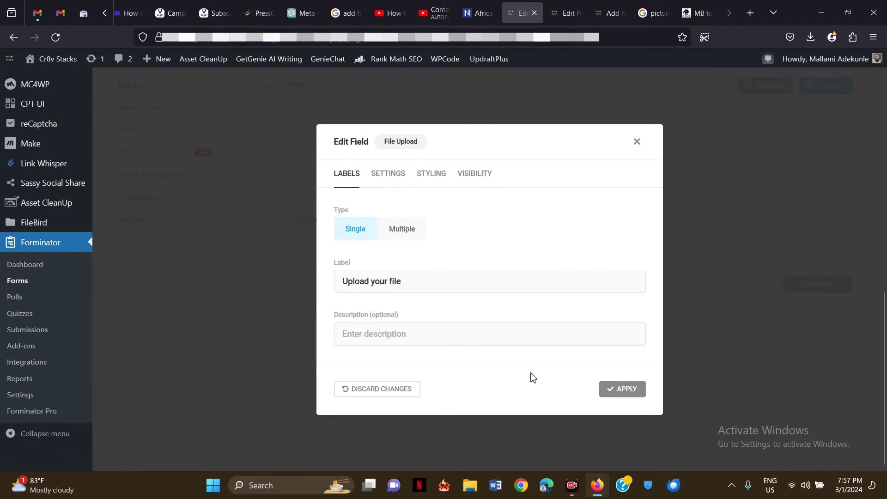
click(627, 389)
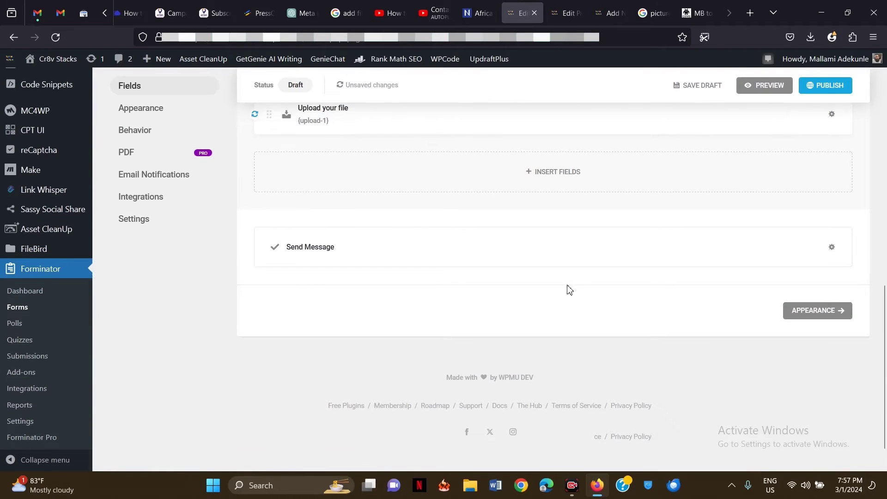
Publish the File Upload Form, copy its shortcode and dismiss the publishing dialog
scroll(569, 290, up, 2)
scroll(569, 290, up, 9)
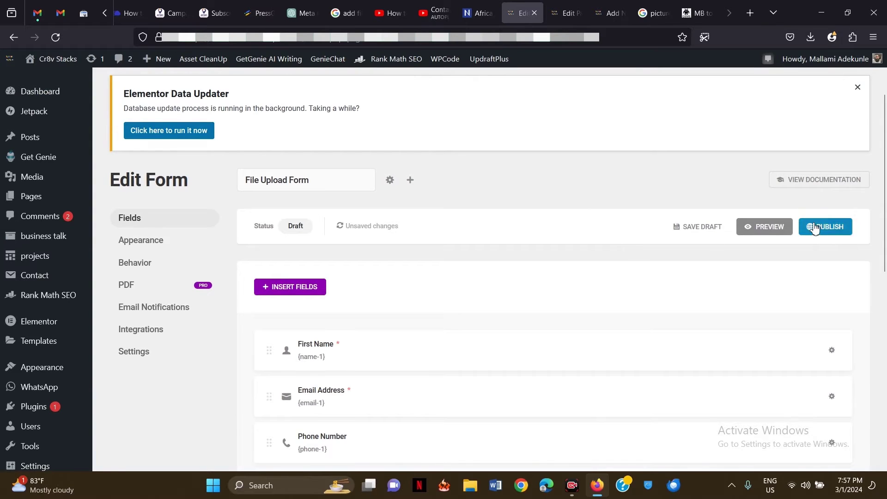
click(815, 227)
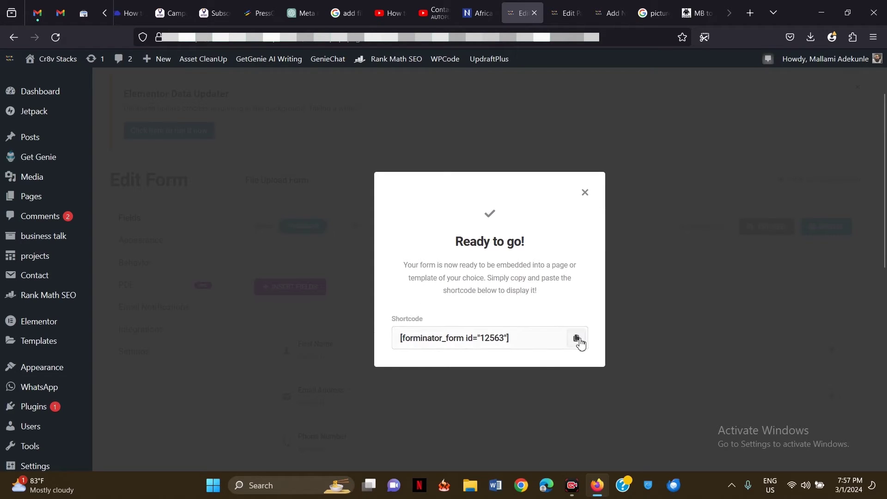
click(578, 338)
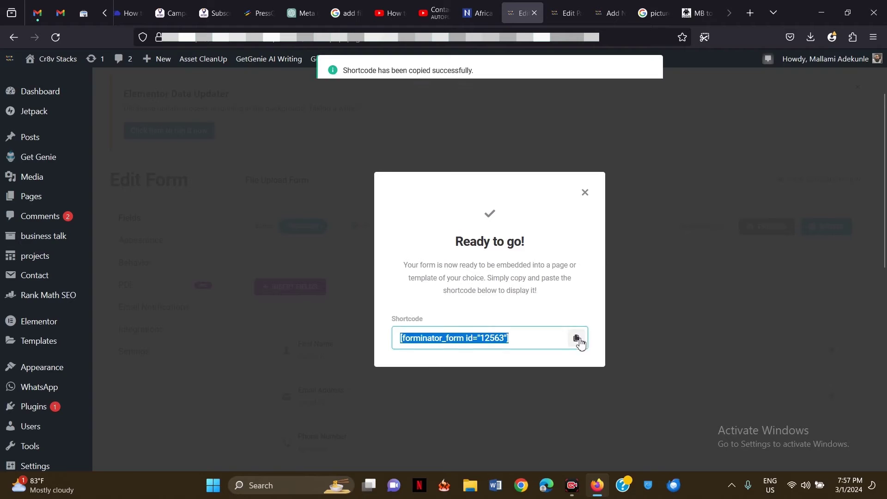
click(588, 194)
Open the Admin Email notification of the File Upload Form for editing
scroll(392, 190, down, 3)
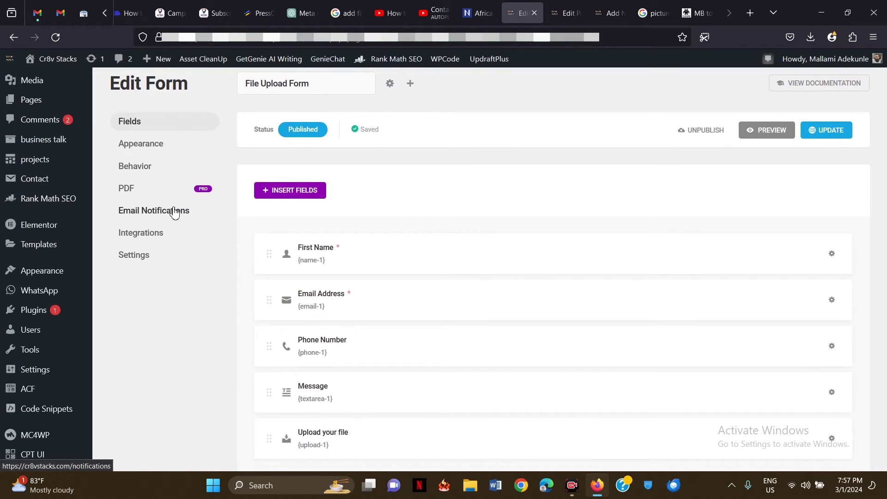
click(175, 212)
scroll(420, 262, down, 5)
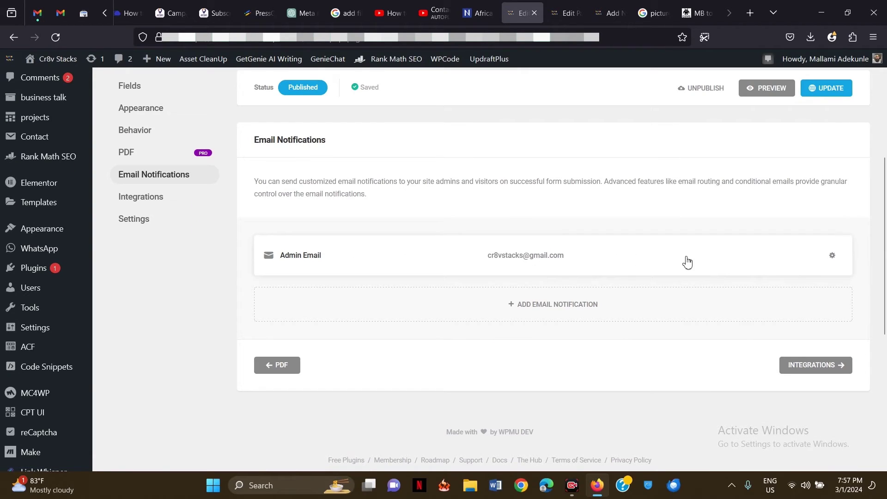
click(833, 257)
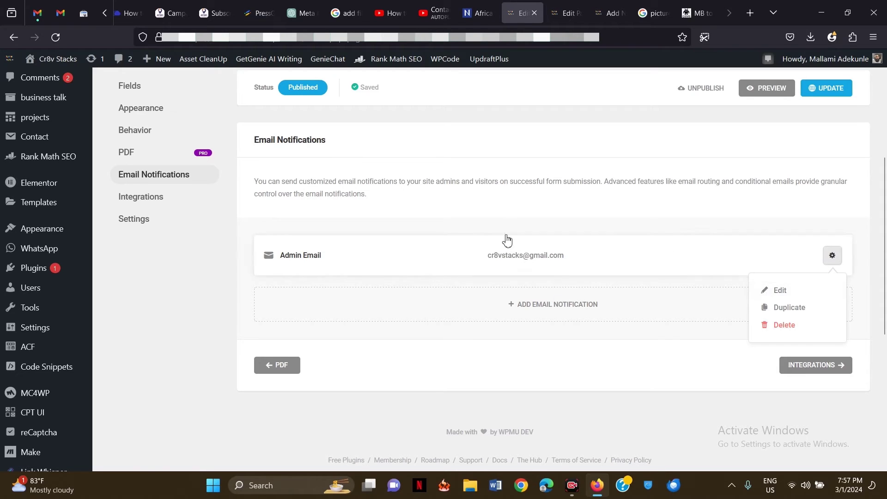
click(782, 294)
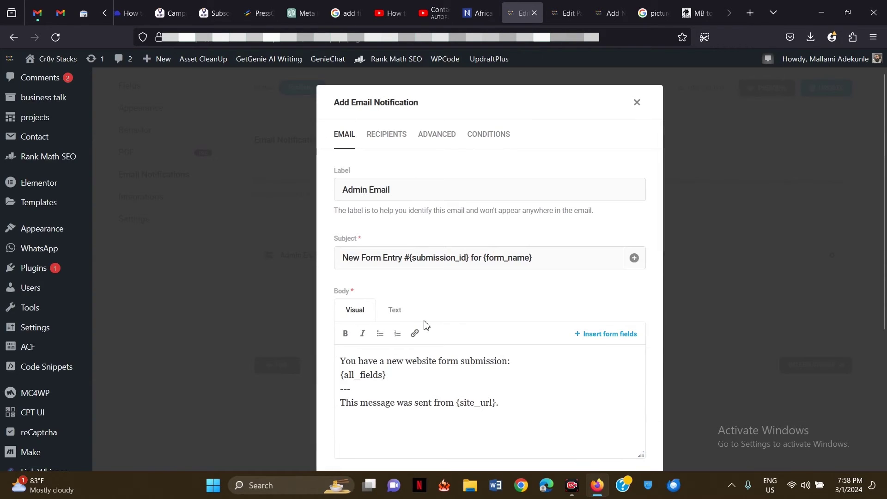
Change the Admin Email notification's subject to "New Upload Entry #{submission_id} for {form_name}"
scroll(425, 325, down, 5)
scroll(424, 323, up, 5)
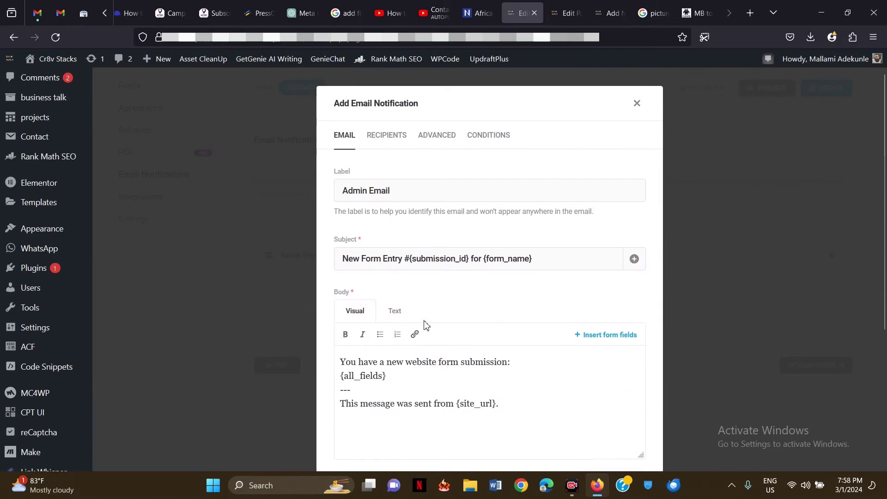
scroll(402, 286, down, 2)
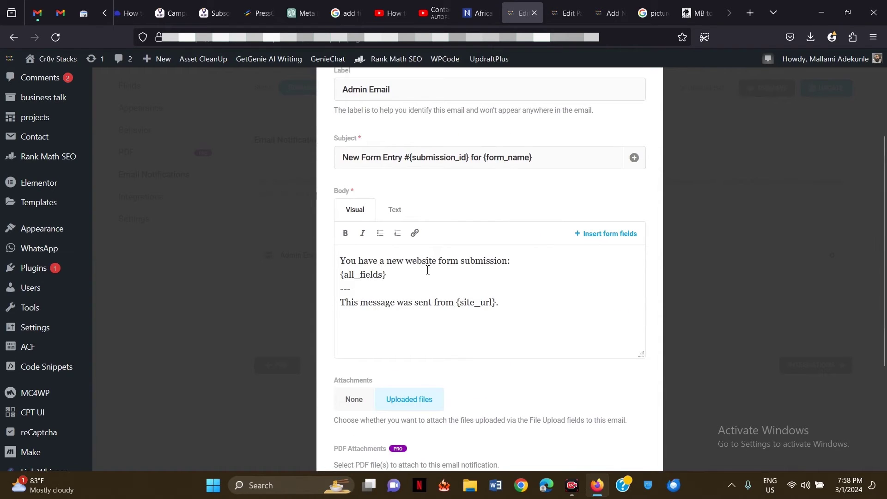
scroll(428, 270, up, 2)
drag(348, 194, 429, 194)
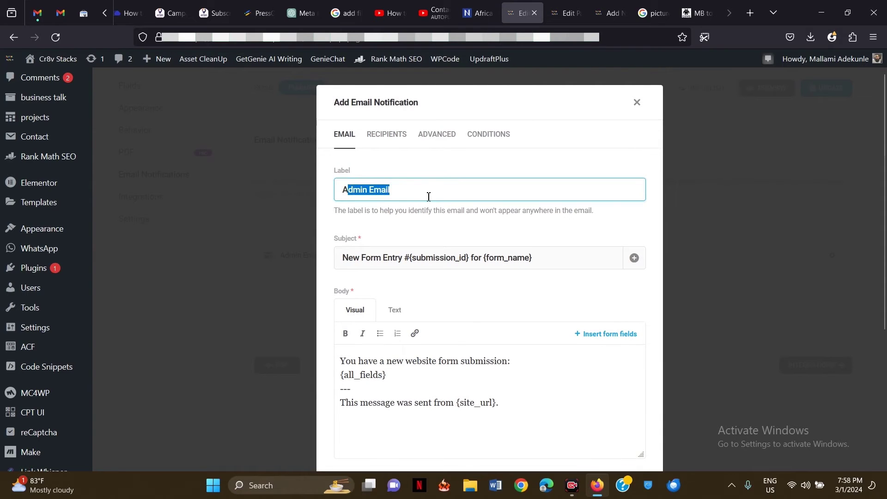
click(359, 266)
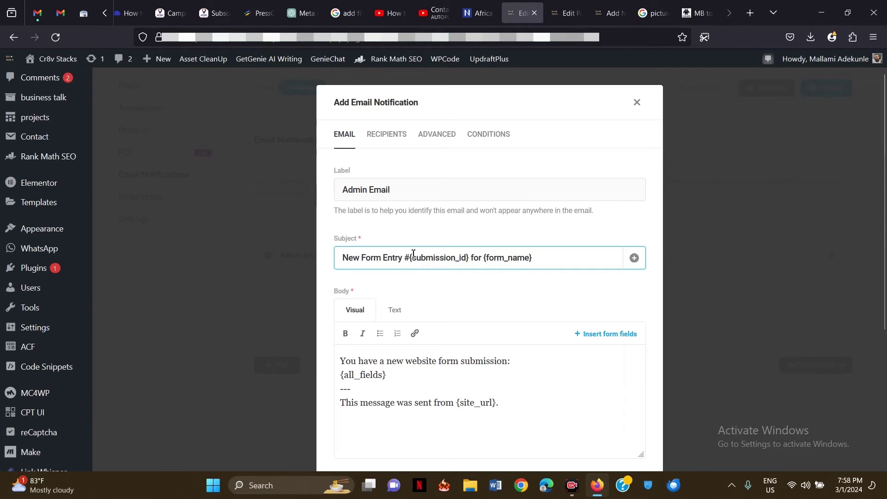
drag(342, 261, 403, 262)
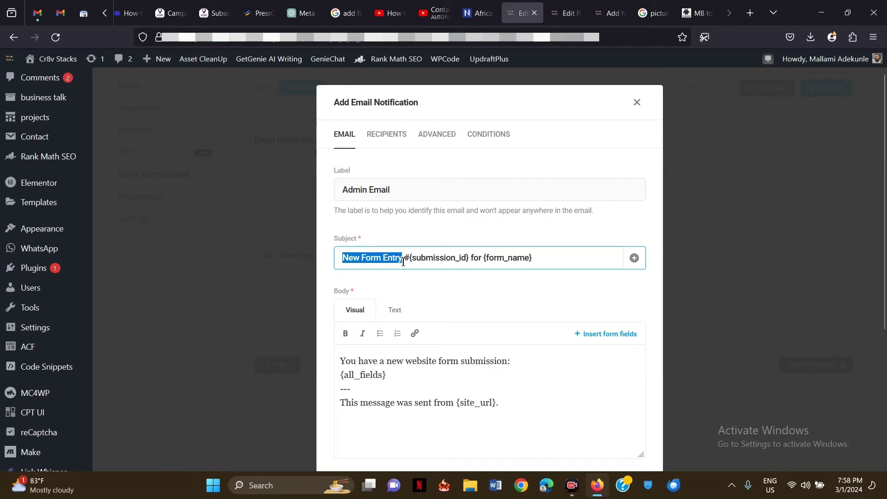
double_click(377, 257)
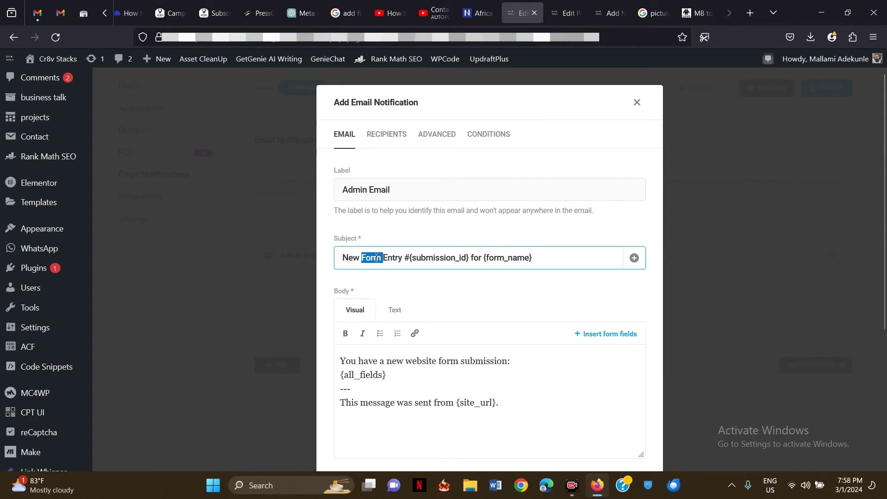
text(Upload)
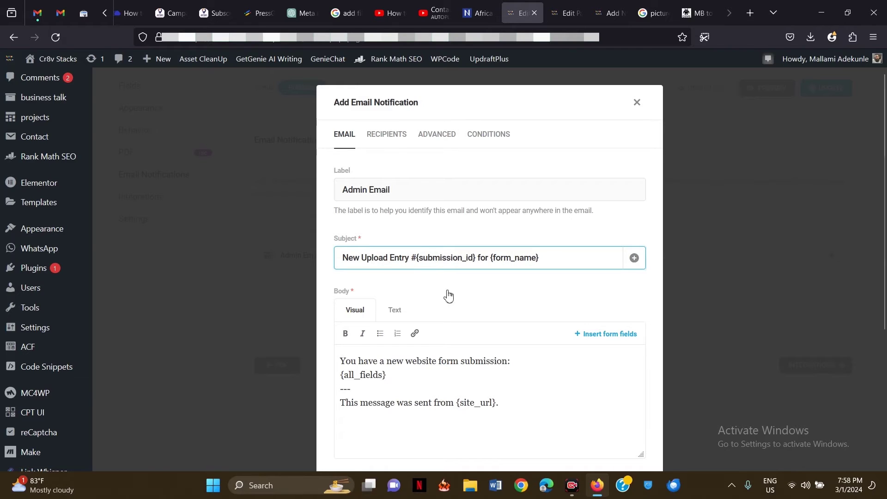
Review the Admin Email notification's body, attachment settings and recipients
scroll(448, 296, down, 3)
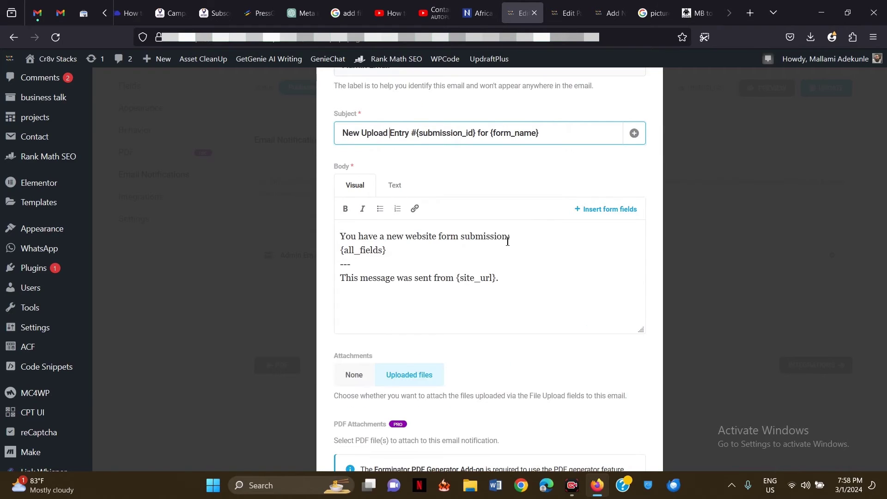
click(392, 254)
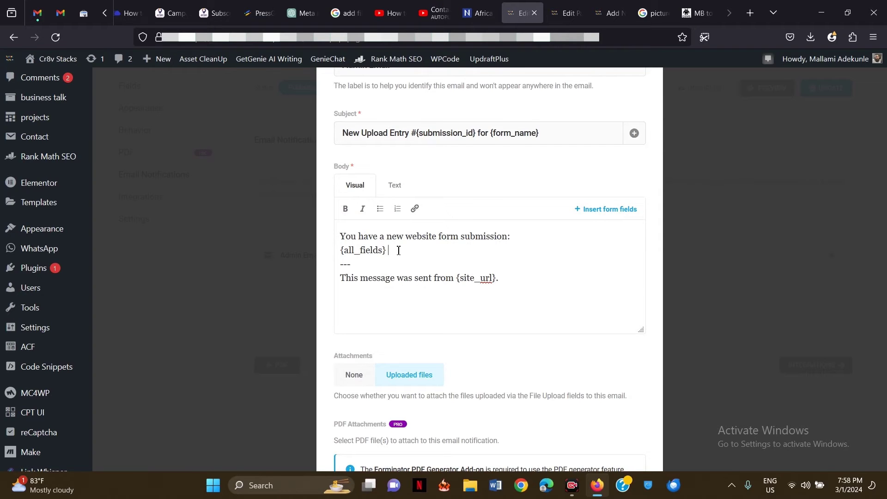
scroll(399, 250, down, 1)
scroll(466, 229, down, 2)
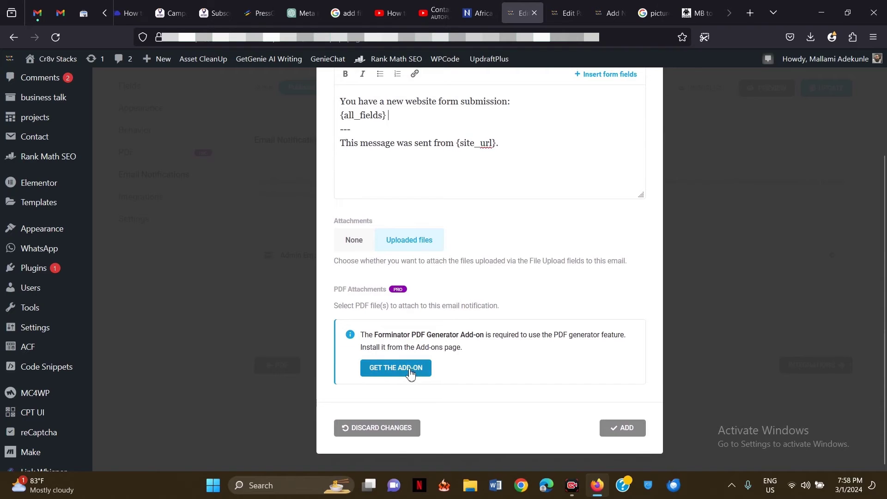
scroll(408, 178, up, 5)
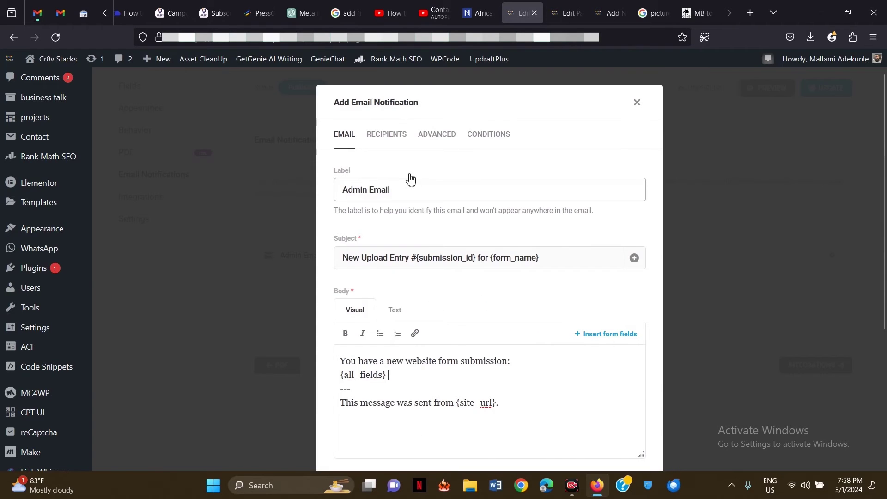
click(386, 136)
click(457, 329)
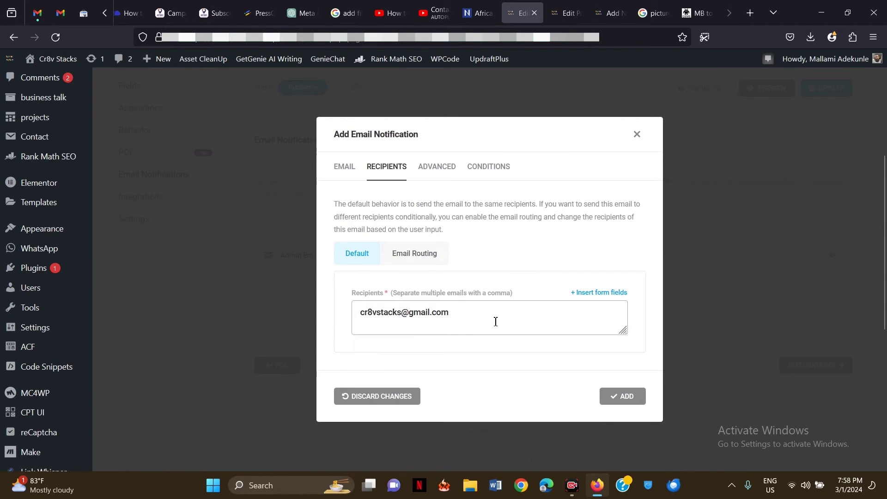
click(410, 294)
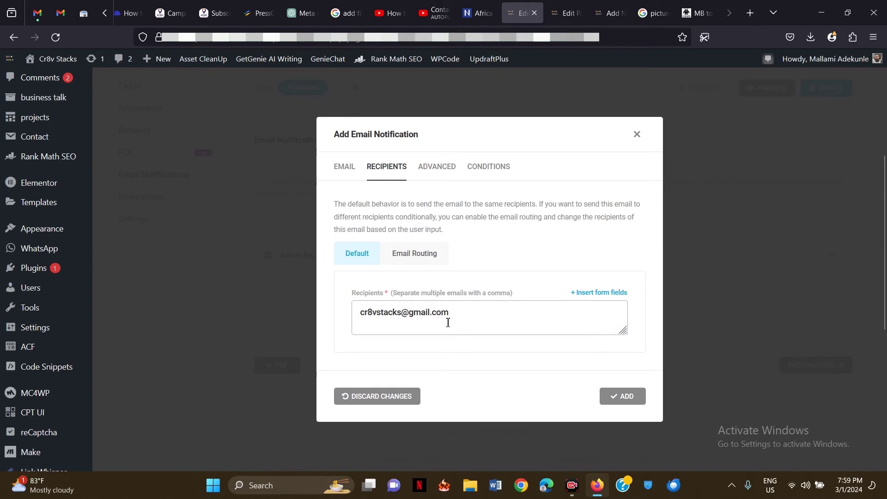
Set the notification's Reply-to Email to the form's Email Address field, {email-1}
click(437, 170)
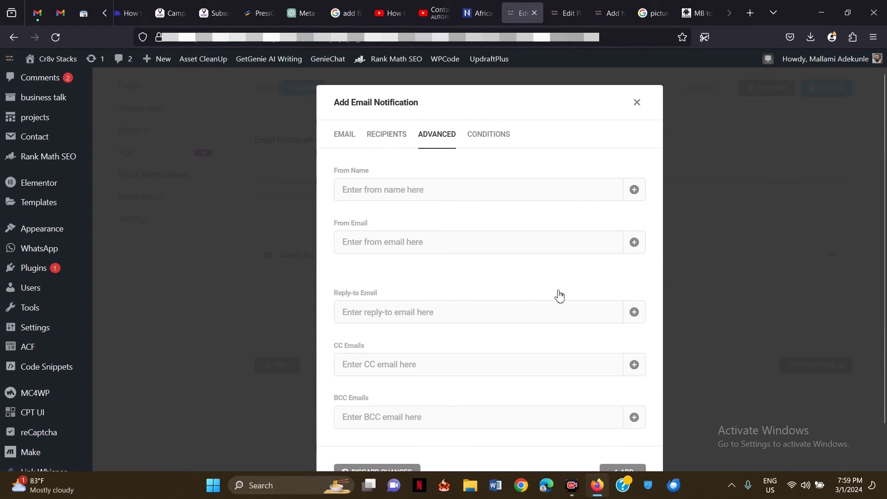
scroll(562, 296, down, 2)
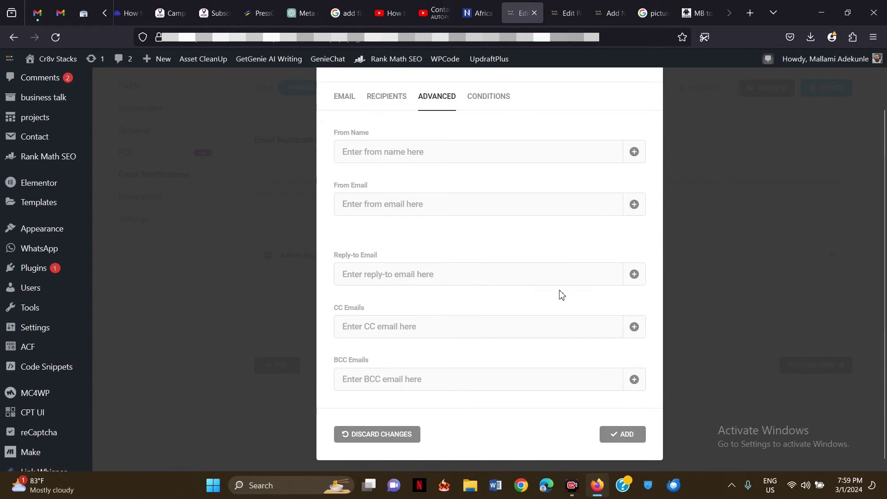
click(633, 277)
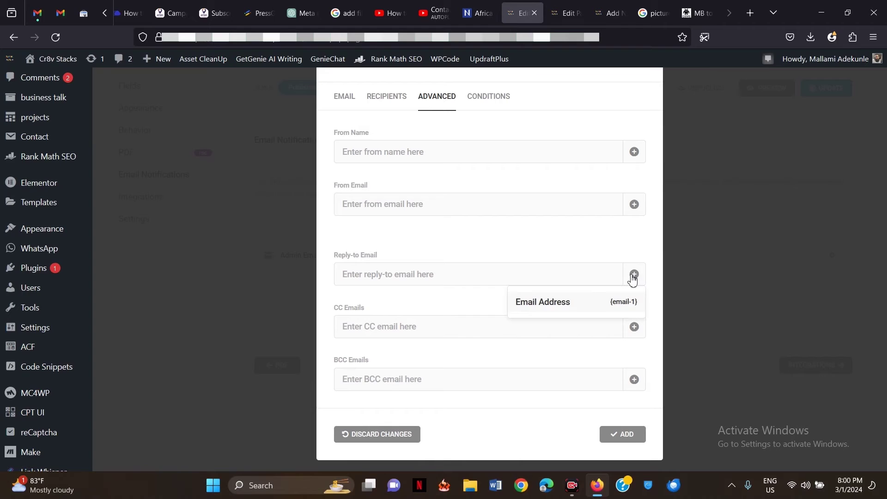
click(549, 305)
click(416, 278)
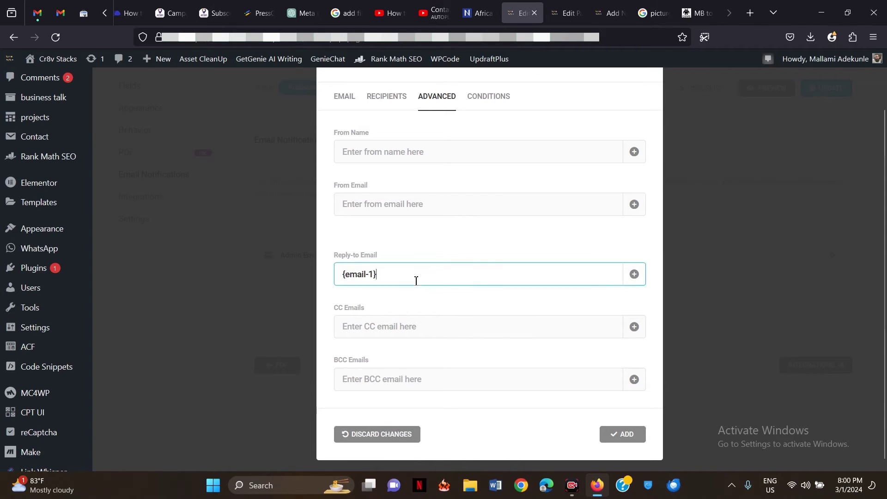
scroll(462, 278, up, 1)
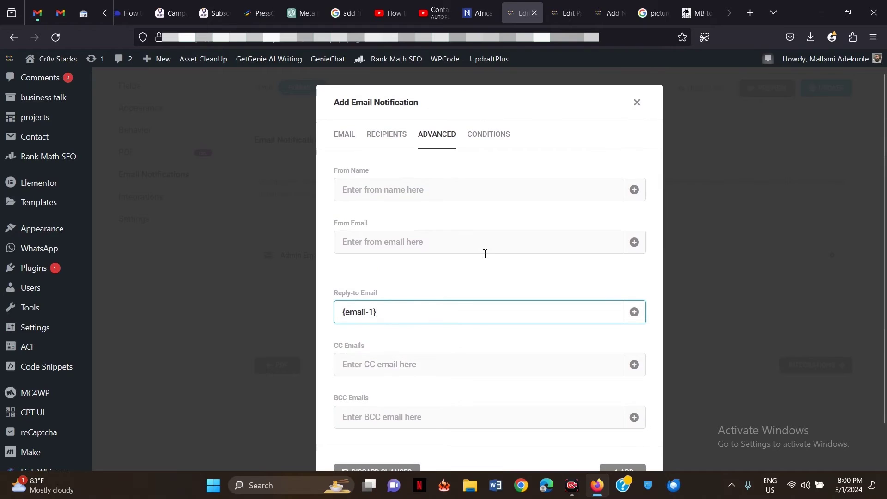
Check the fields available for From Name and the sending conditions, and apply the Admin Email notification's changes
click(635, 191)
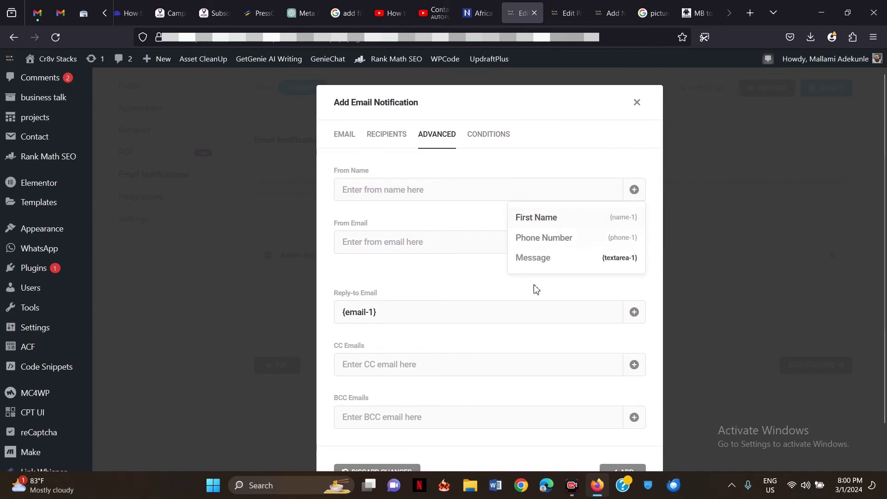
click(439, 231)
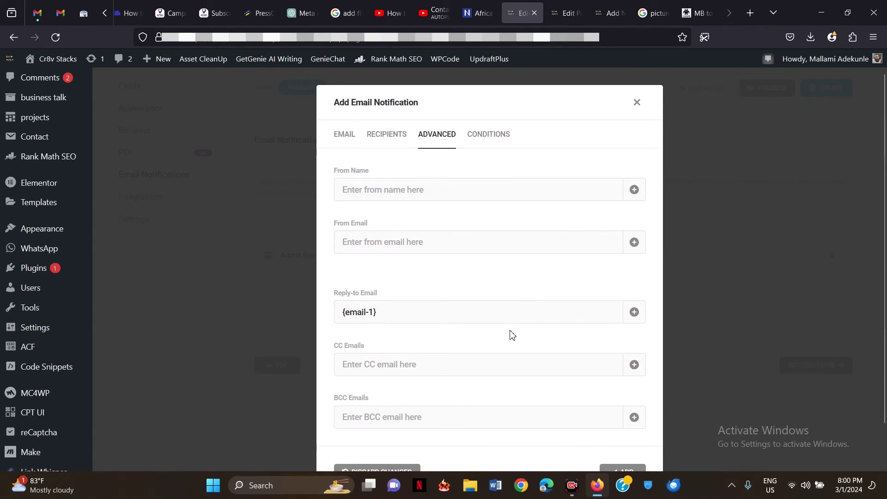
scroll(512, 335, down, 1)
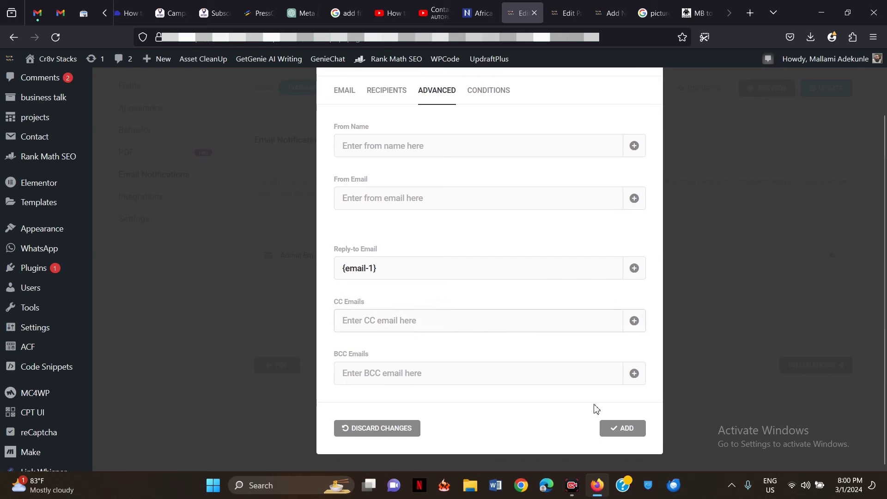
click(490, 94)
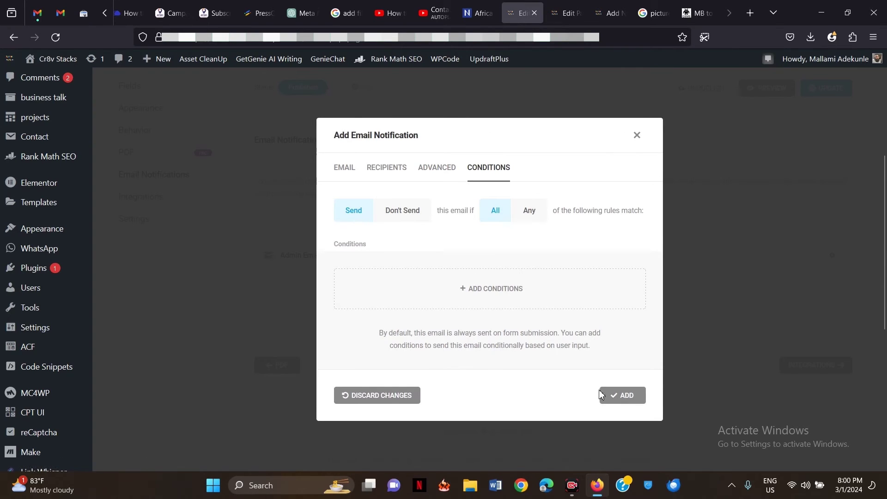
click(623, 397)
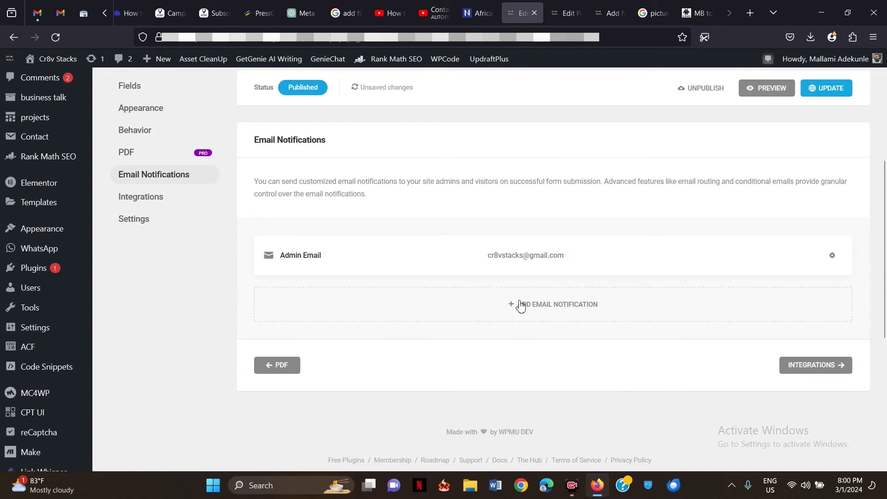
Update the published File Upload Form with the edited email notification
scroll(521, 306, up, 1)
scroll(439, 280, down, 4)
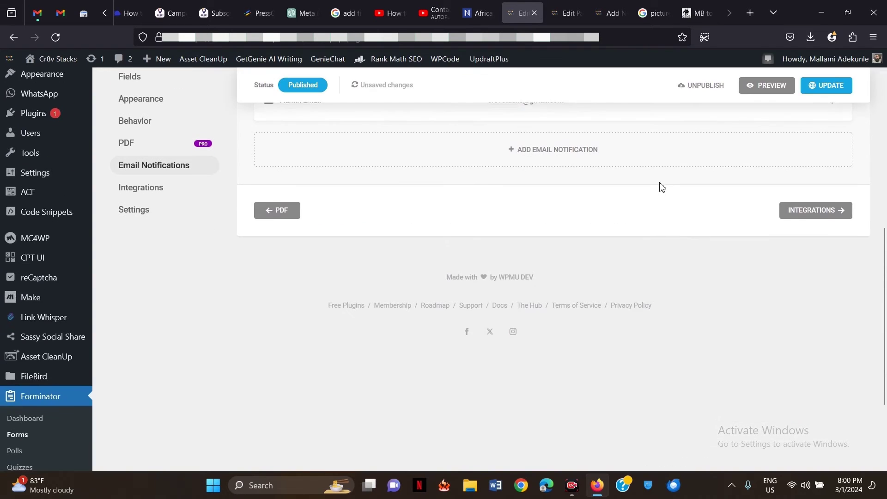
scroll(660, 185, up, 6)
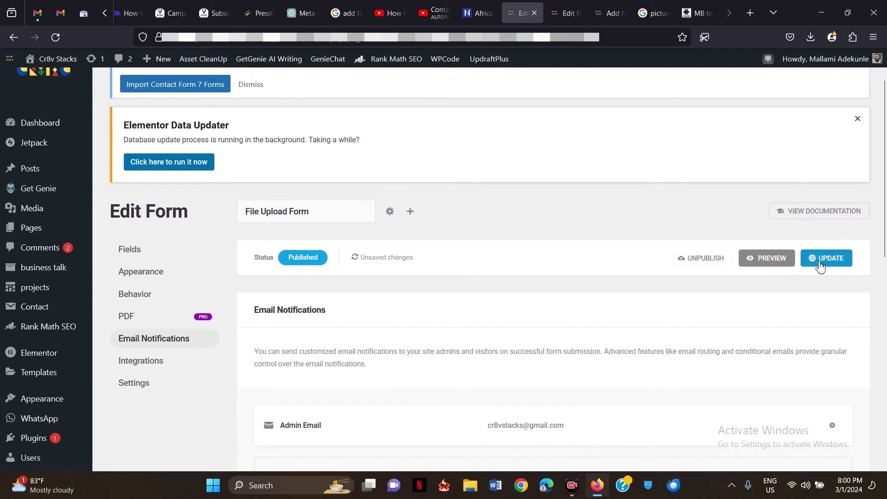
click(824, 265)
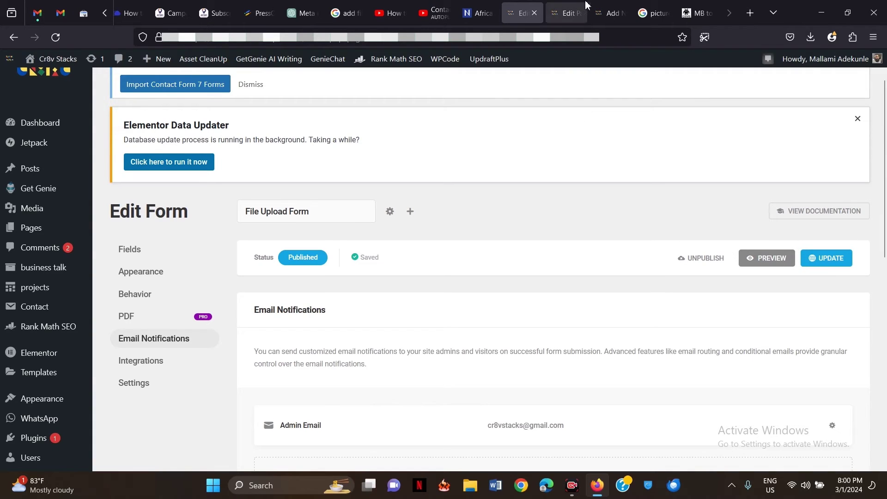
On the already open new WordPress page, enter the title "Test File Upload" and insert the shortcode [forminator_form id="12563"] in the body
click(613, 5)
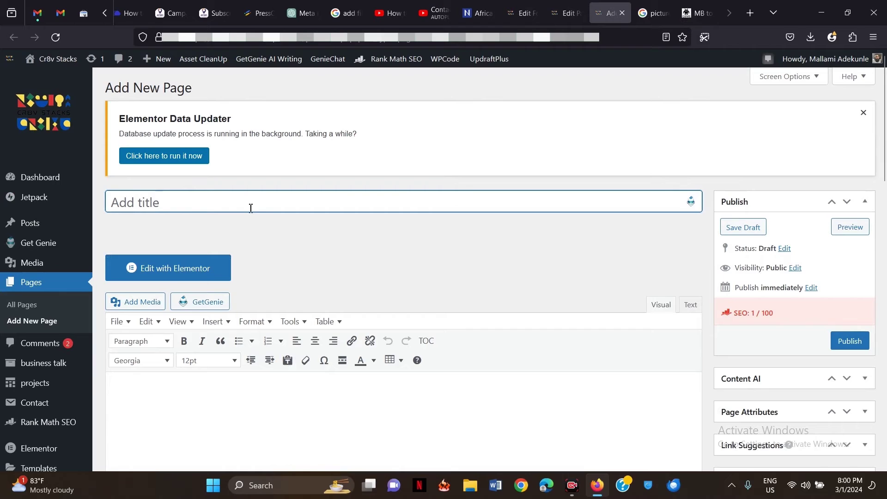
text(Te)
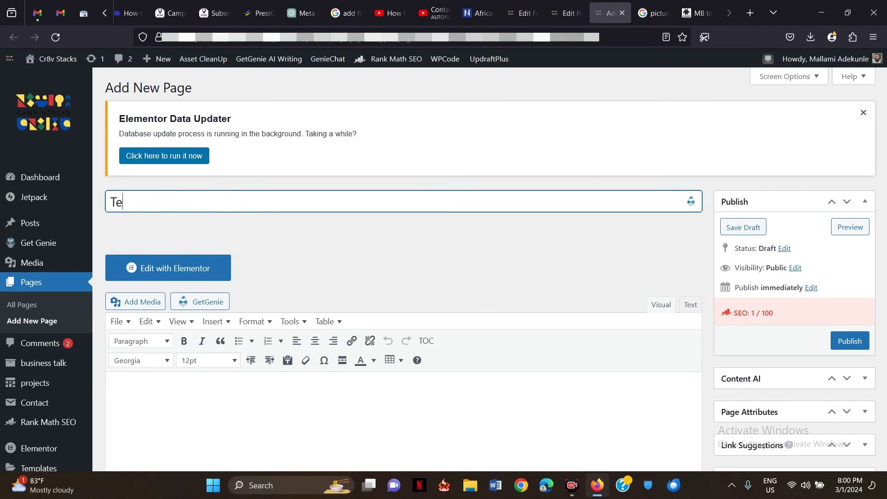
text(st File Upload)
scroll(364, 231, down, 3)
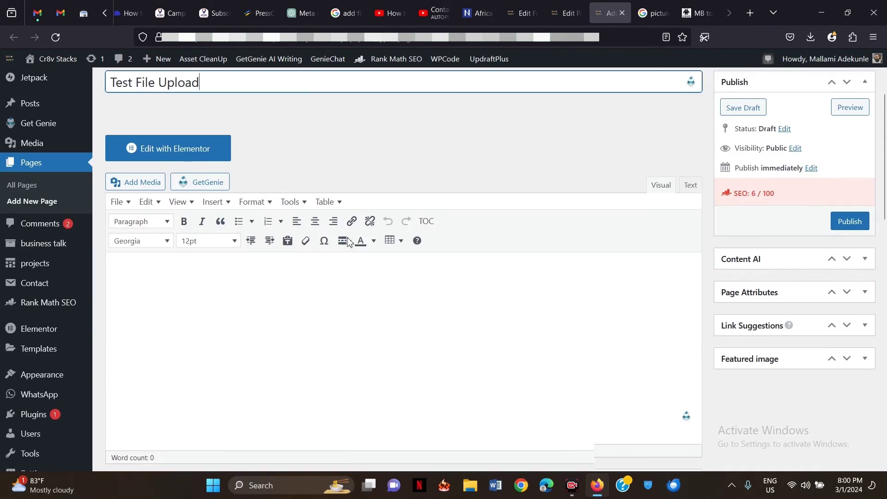
click(290, 274)
text([forminator_form id="12563"])
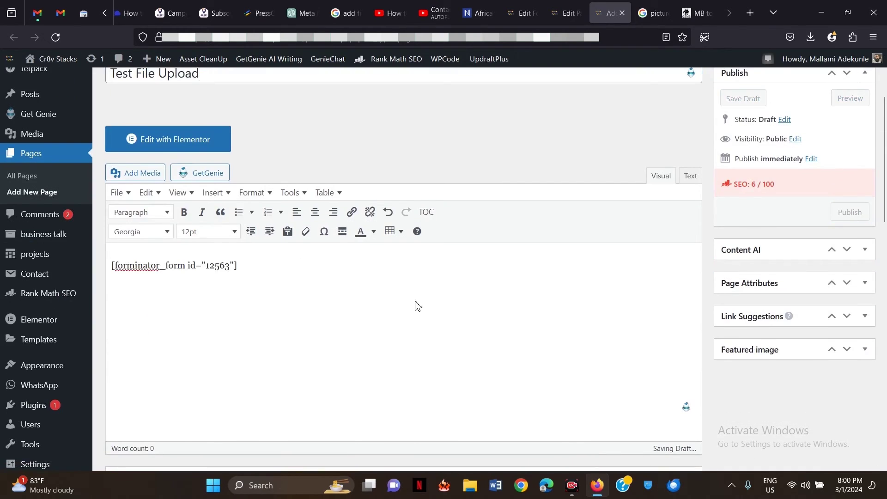
scroll(508, 251, up, 1)
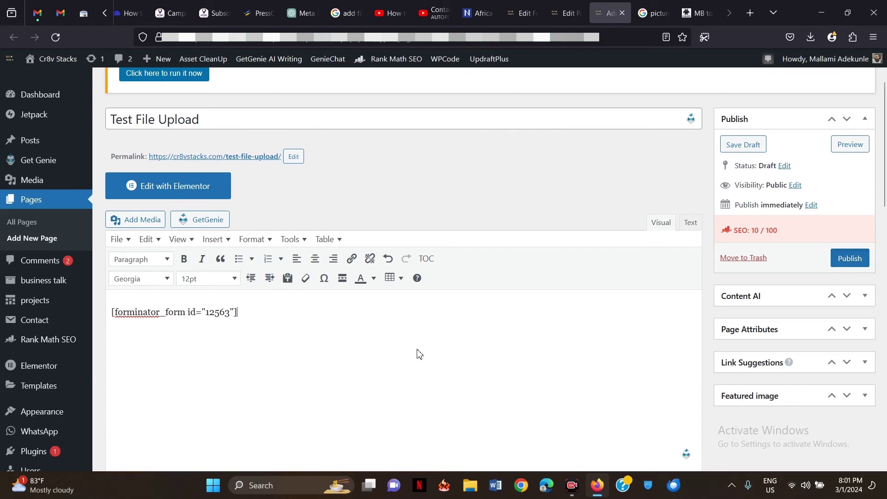
Publish the Test File Upload page containing the form shortcode
click(852, 257)
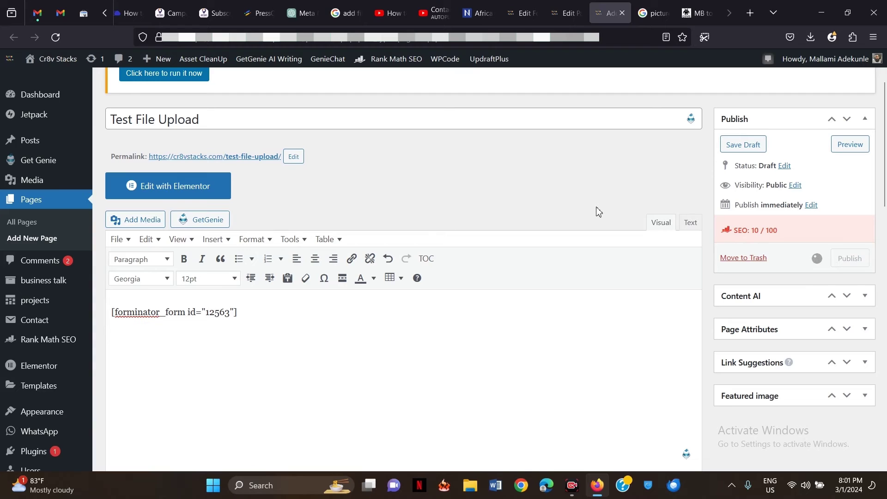
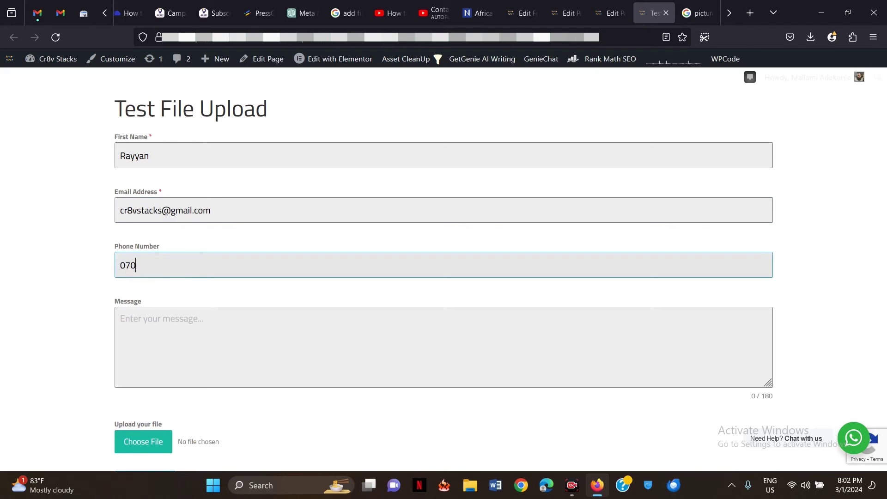
On the published test page's form, complete the phone number and enter the message "This is my artwork submission."
text(222222222)
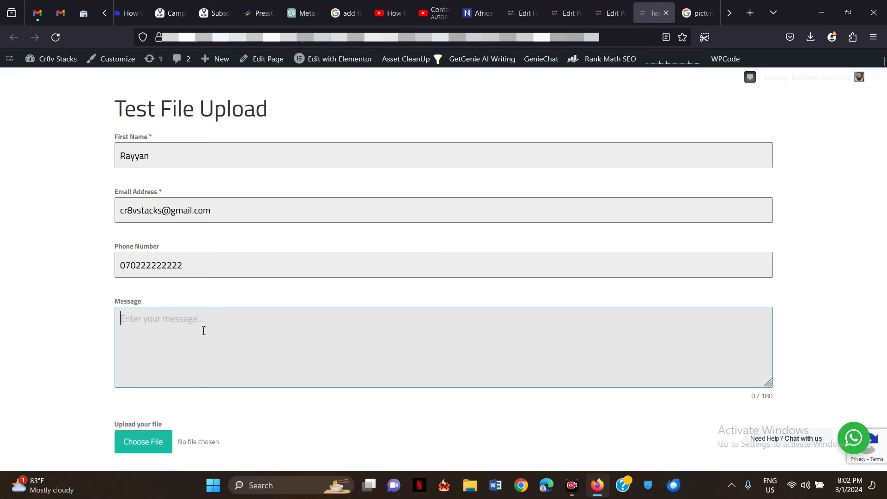
text(This is my artwork s)
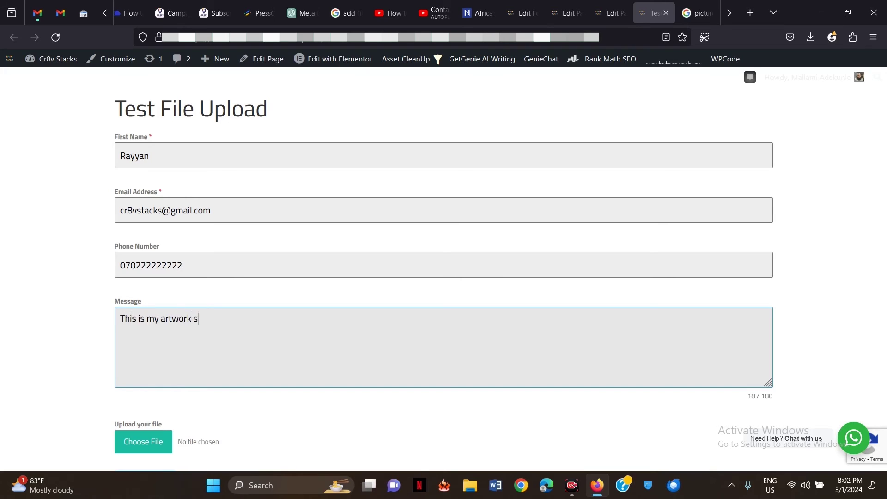
text(ubmission.)
Attach the document "South Africa benefit from BRICS" from the Downloads folder to the form's upload field
scroll(106, 356, down, 2)
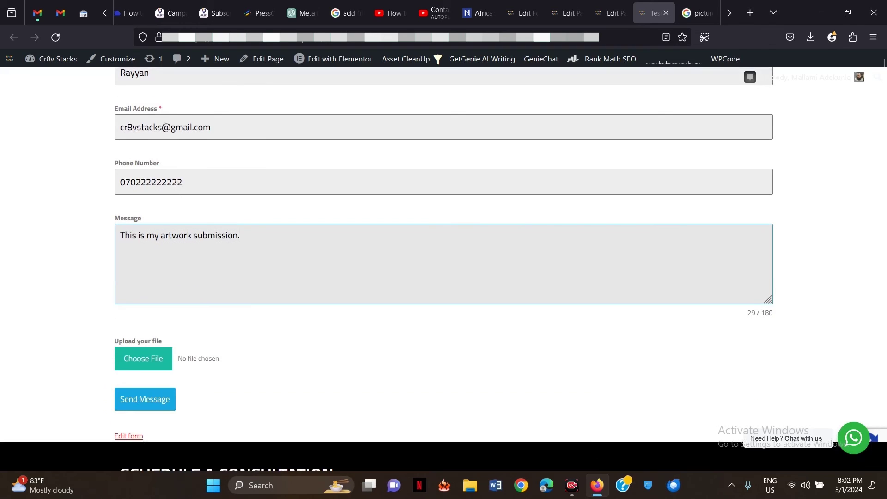
click(148, 358)
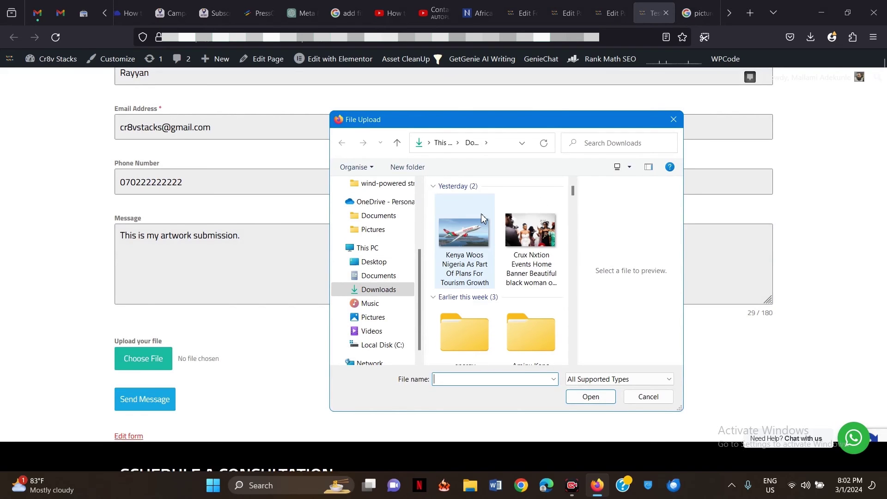
scroll(480, 263, down, 5)
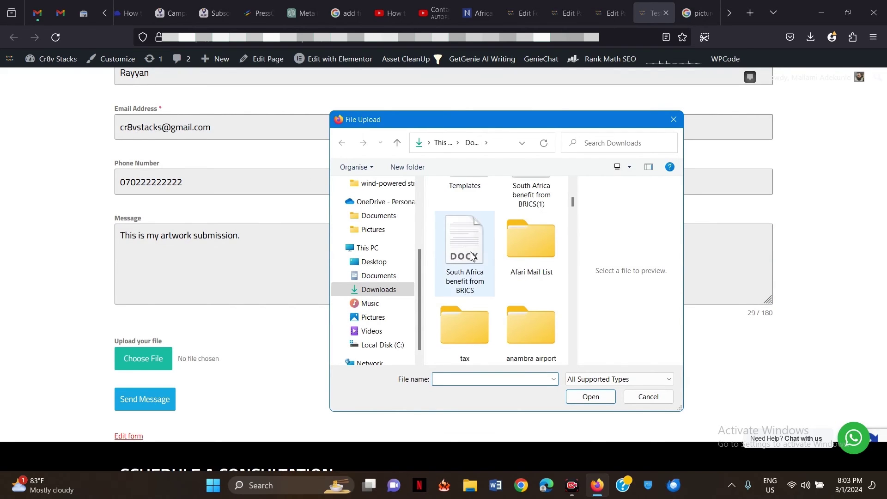
click(466, 251)
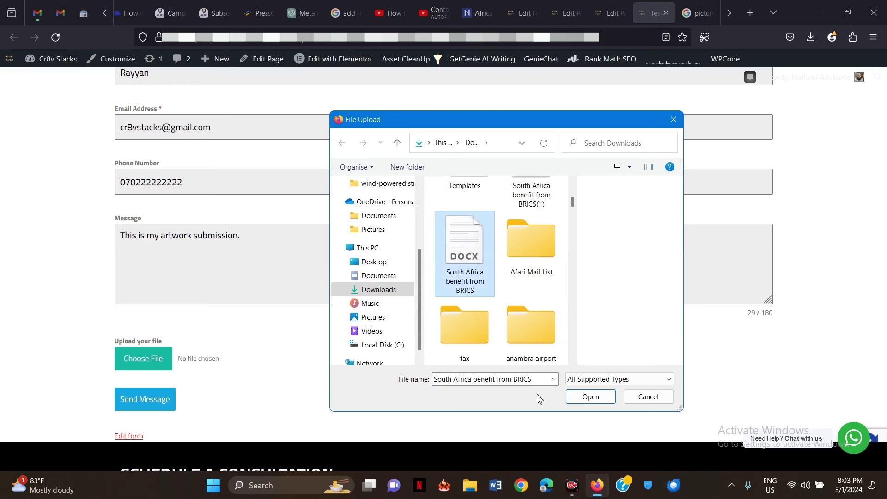
click(595, 401)
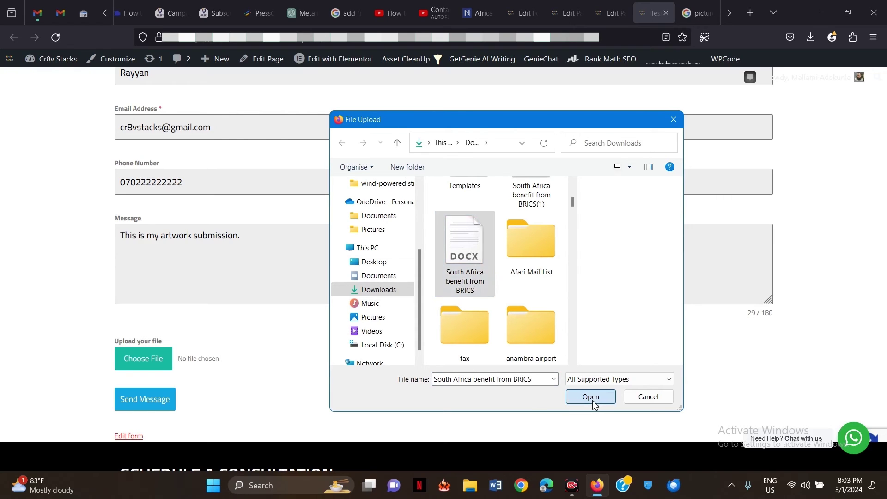
Replace the word "artwork" with "document" in the message and submit the form
click(177, 238)
double_click(176, 238)
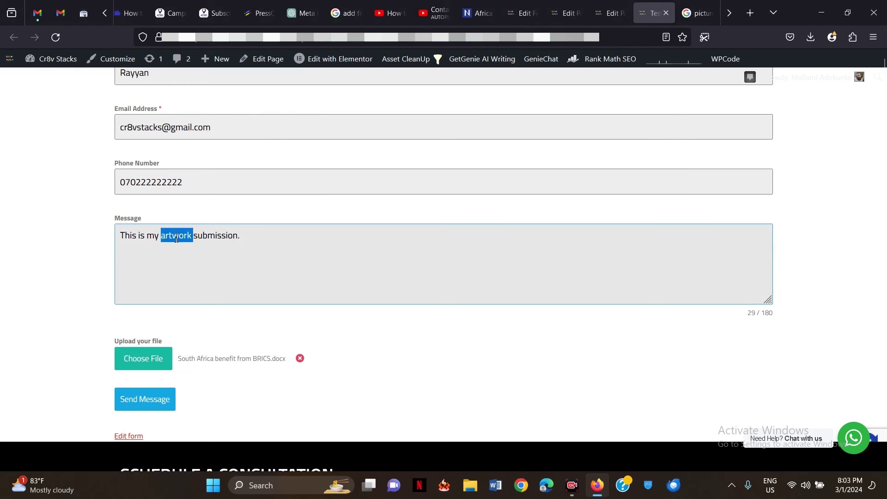
text(do)
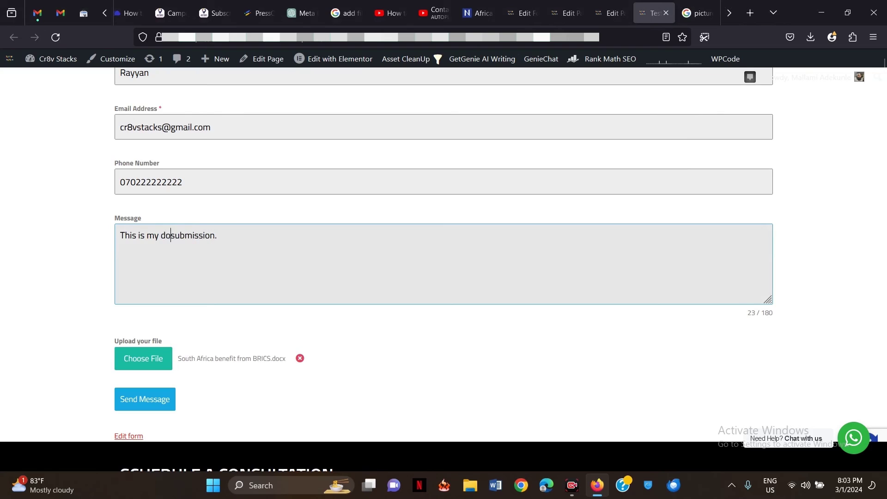
text(cument)
click(164, 404)
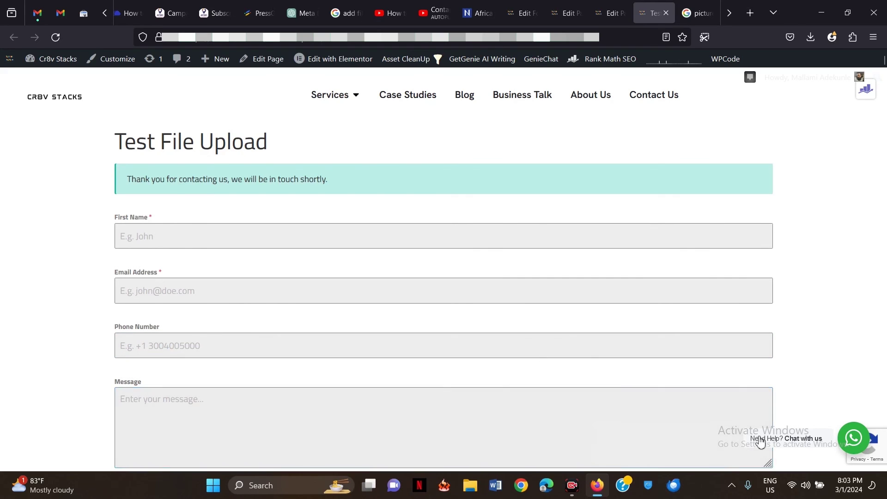
Switch to Gmail and check the File Upload Form notification email's submitted fields and attached document
key(ctrl+2)
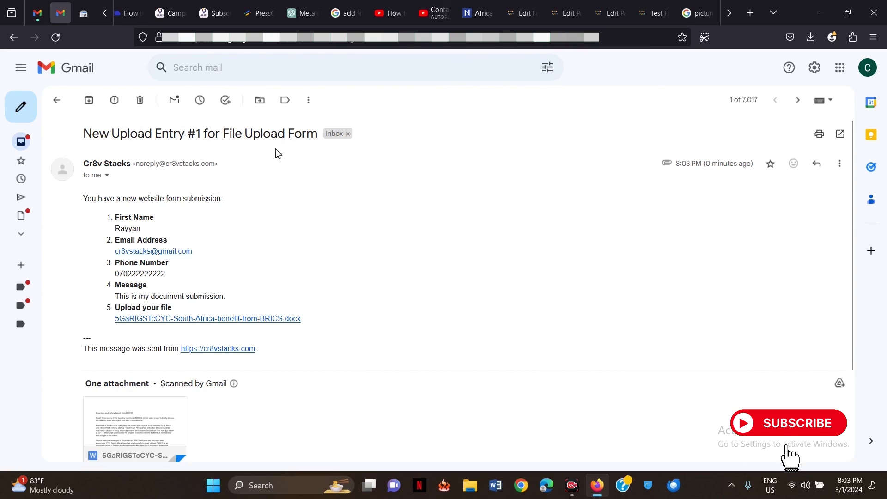
drag(94, 204, 243, 201)
click(129, 222)
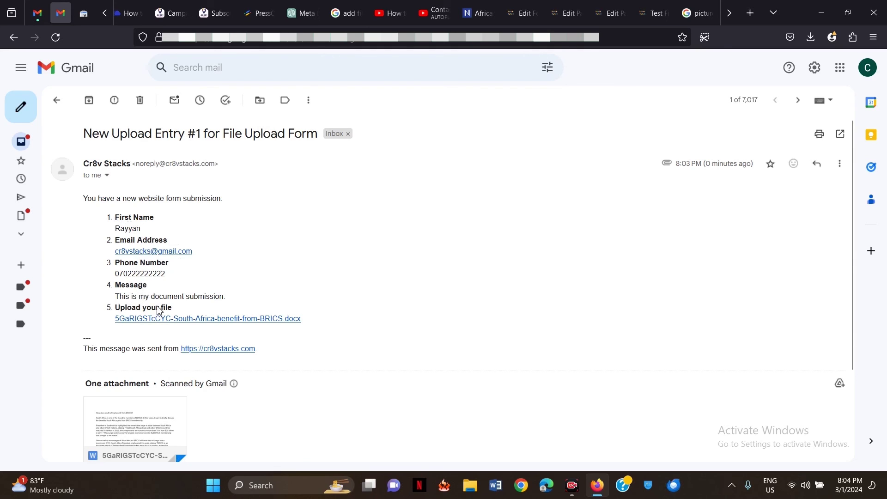
scroll(202, 323, down, 2)
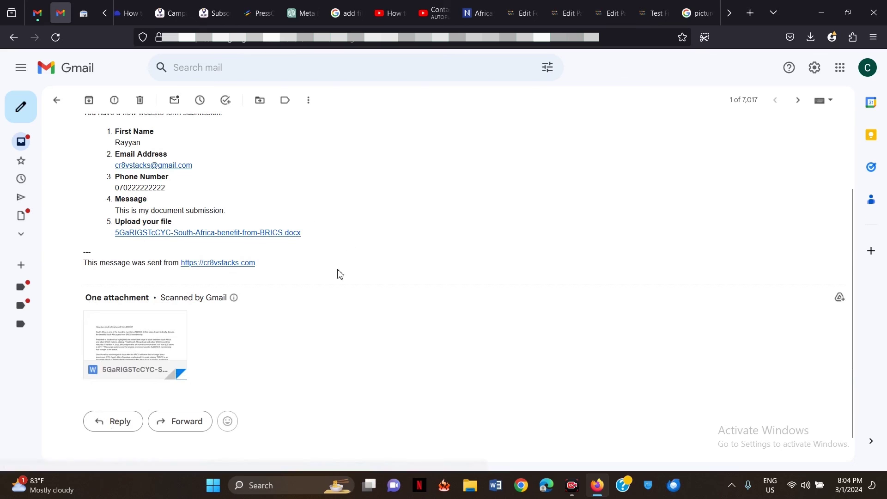
scroll(404, 334, up, 2)
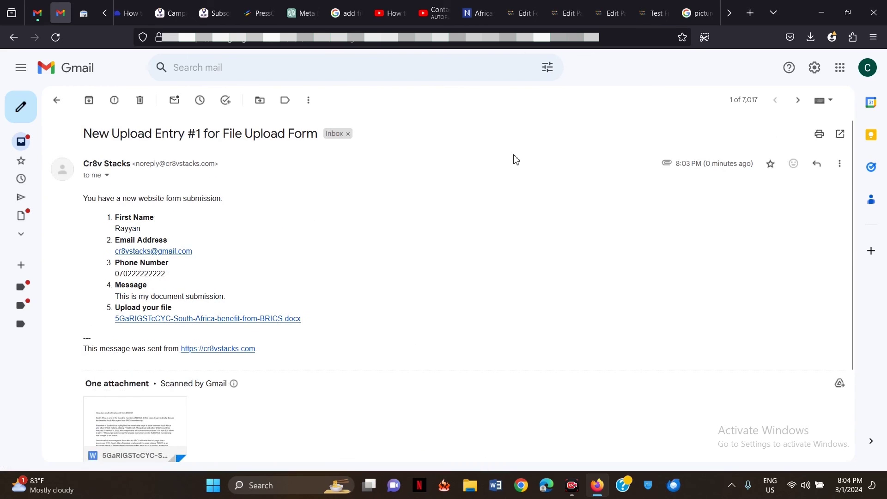
Return to the published Test File Upload page and look over the form's fields and upload option
click(659, 5)
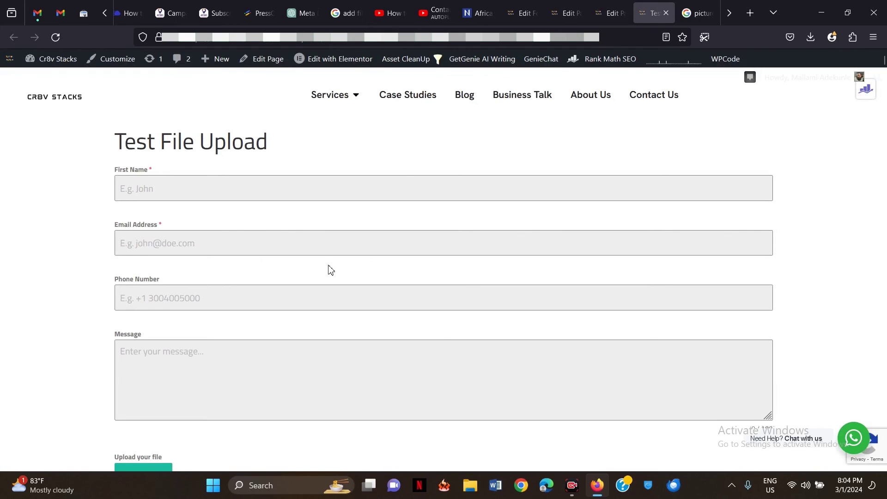
scroll(330, 266, down, 2)
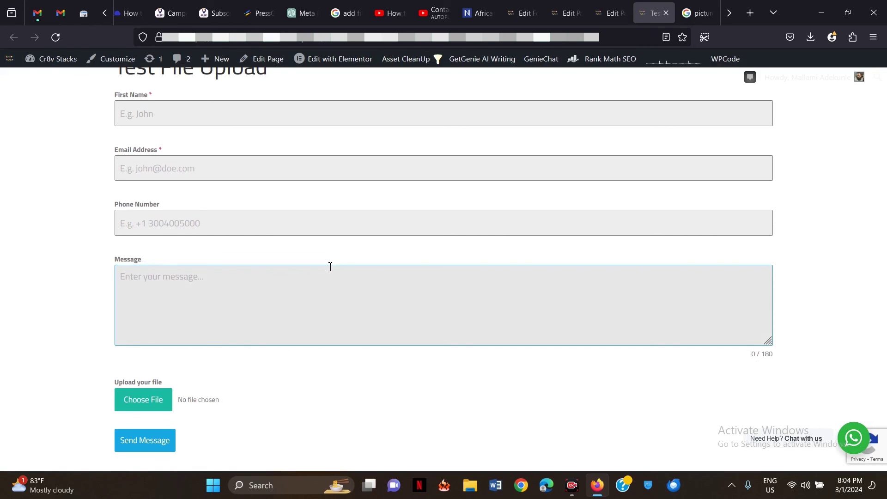
scroll(330, 268, up, 1)
scroll(328, 269, down, 1)
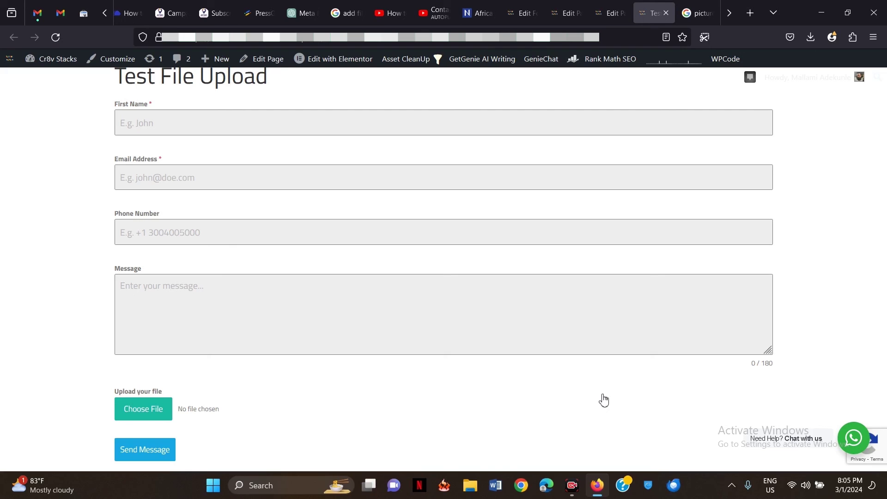
click(419, 293)
scroll(419, 294, up, 1)
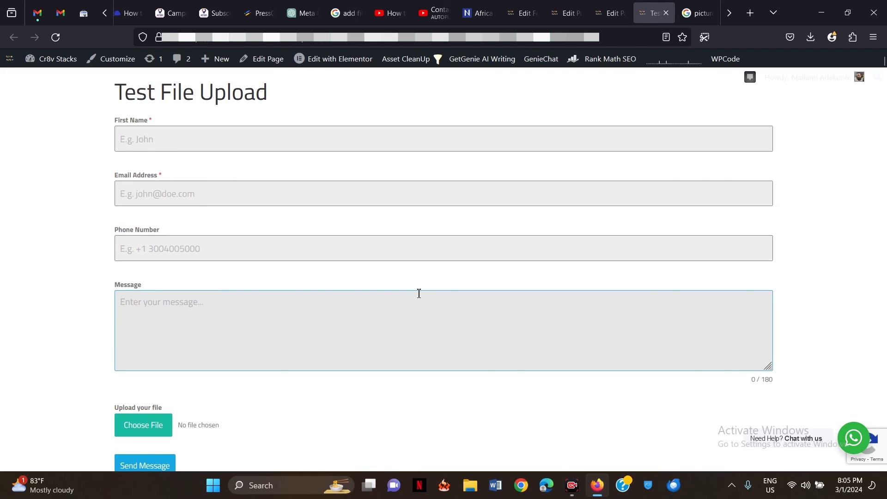
scroll(419, 294, down, 1)
scroll(249, 231, up, 1)
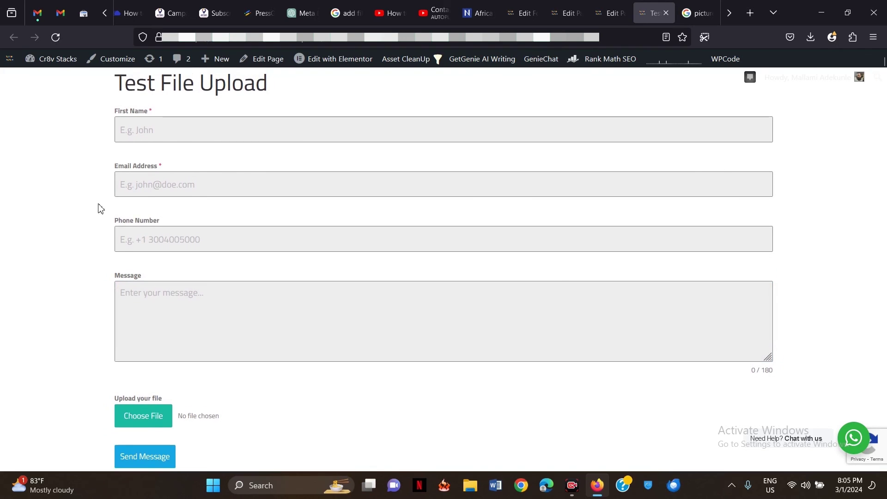